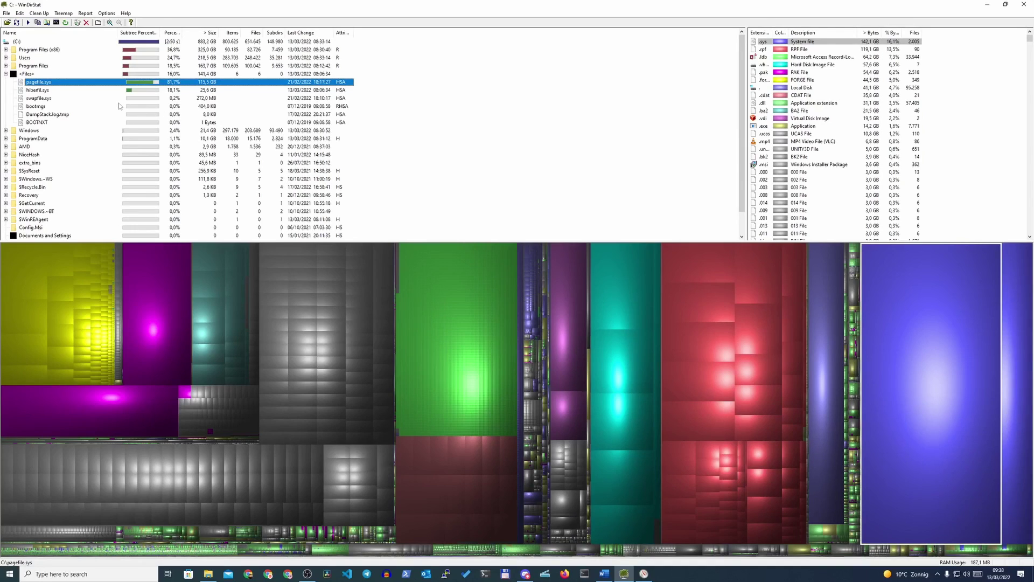
Step: Check the free space of the C: drive in File Explorer, close it, and select pagefile.sys in WinDirStat
{"action": "left_click", "coordinate": [211, 573]}
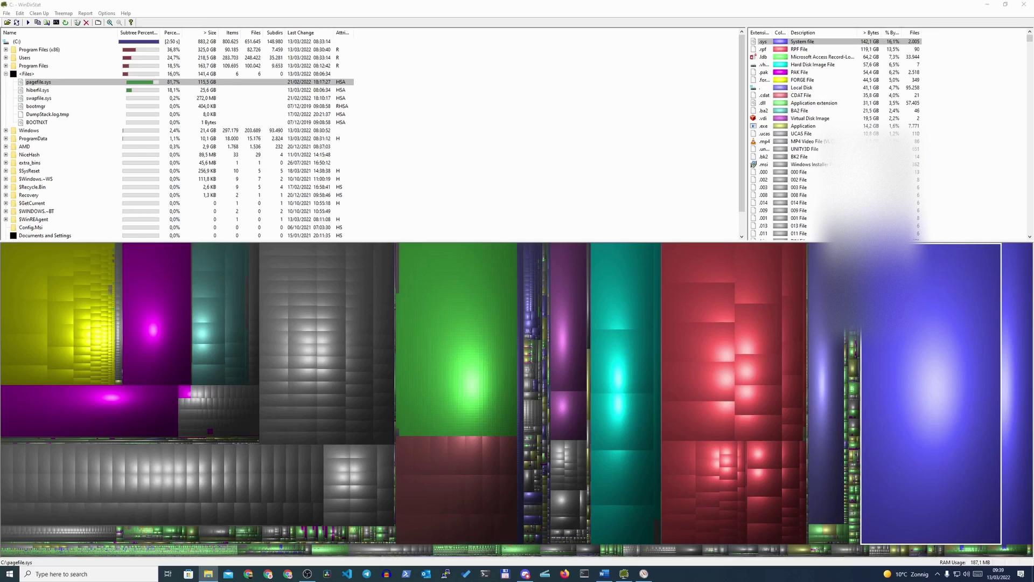
{"action": "left_click_drag", "start_coordinate": [652, 204], "coordinate": [280, 42]}
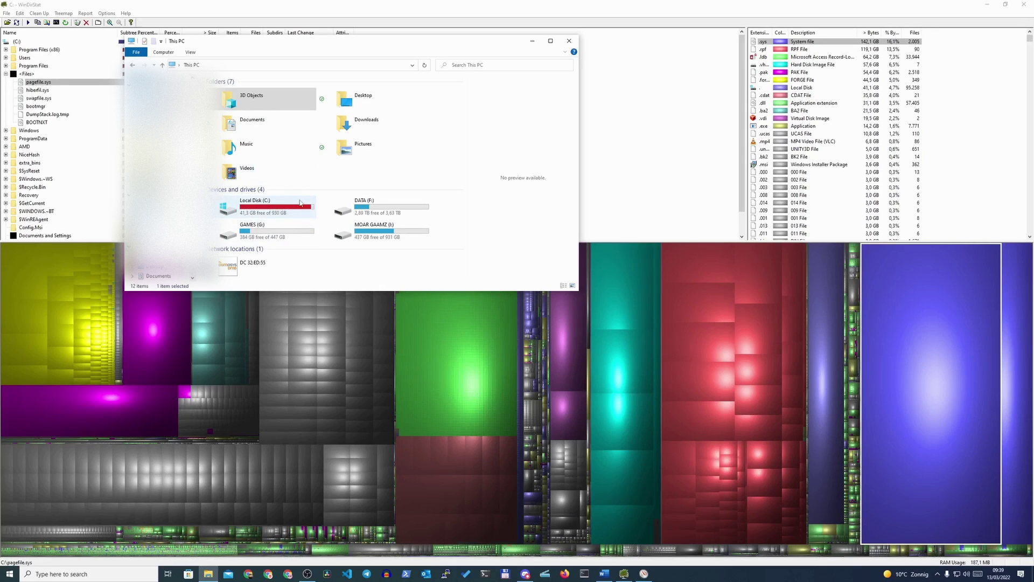
{"action": "left_click_drag", "start_coordinate": [272, 41], "coordinate": [488, 186]}
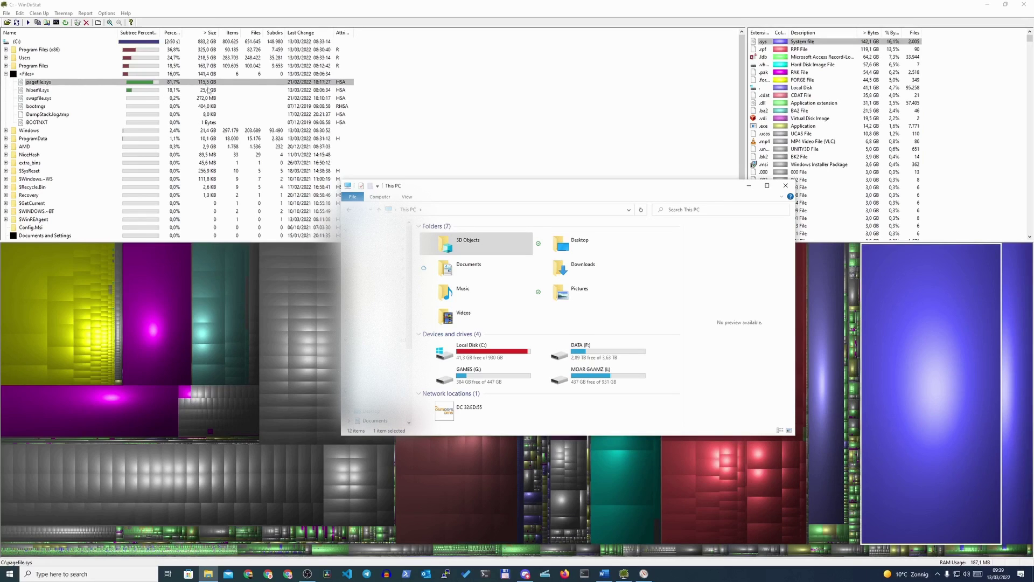
{"action": "left_click", "coordinate": [794, 188]}
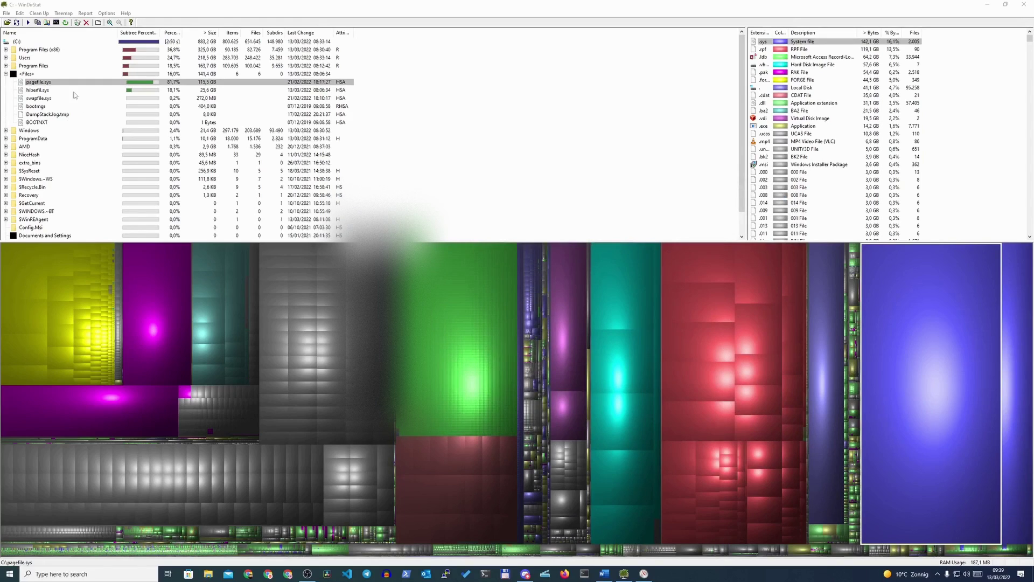
{"action": "left_click", "coordinate": [45, 83]}
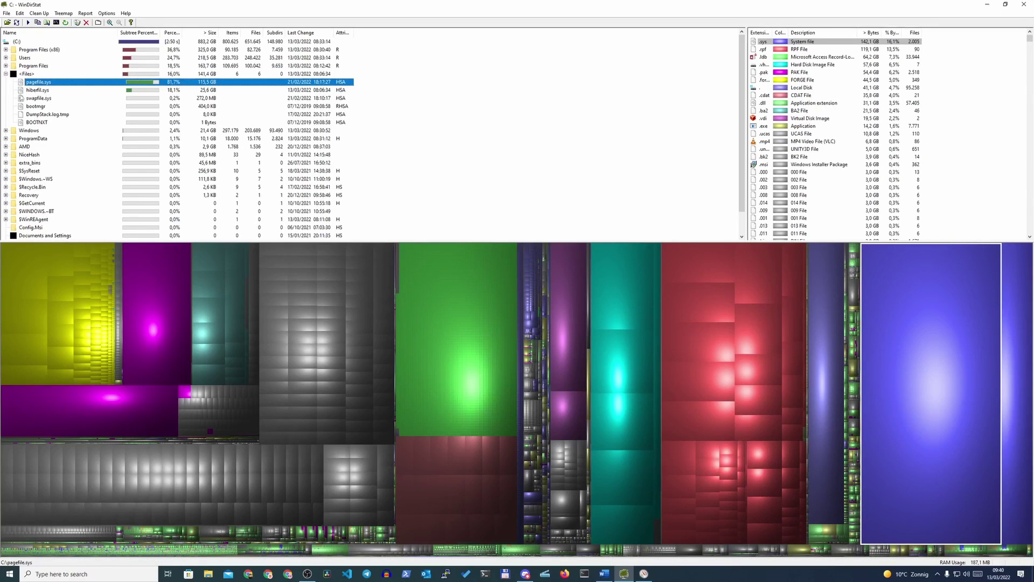
Step: Open Task Manager and display the memory performance graph
{"action": "right_click", "coordinate": [673, 576]}
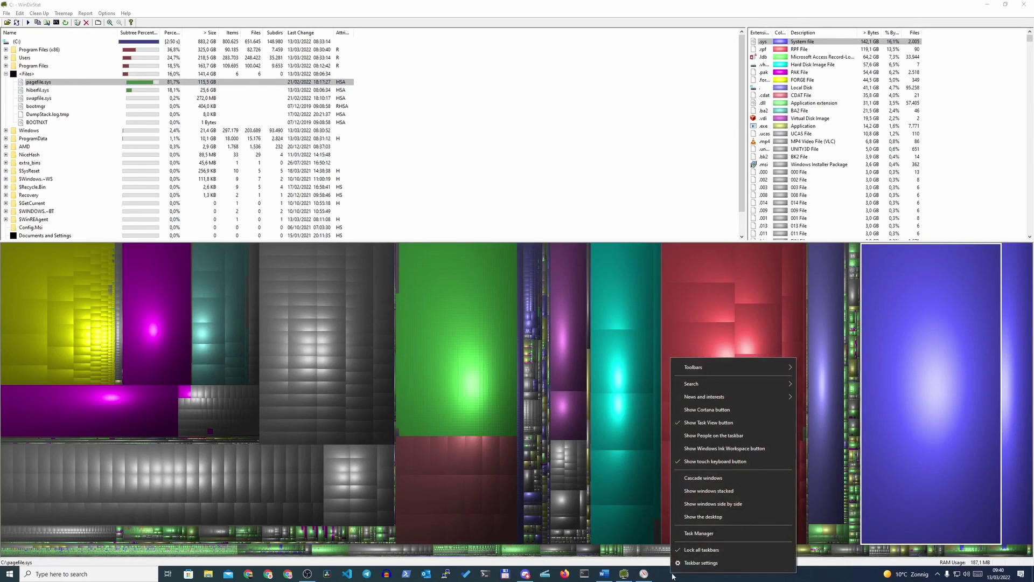
{"action": "left_click", "coordinate": [703, 533]}
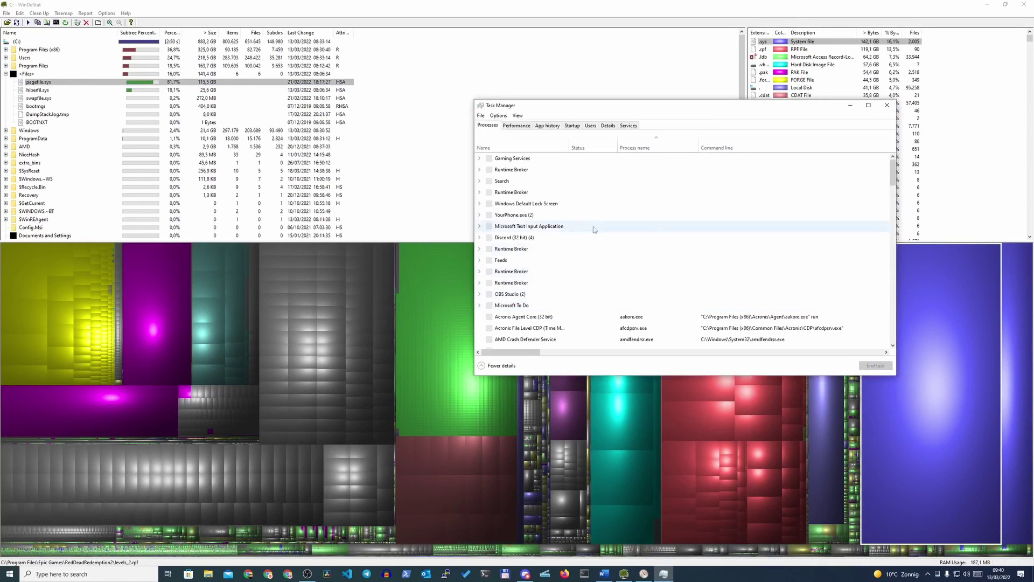
{"action": "left_click", "coordinate": [517, 127]}
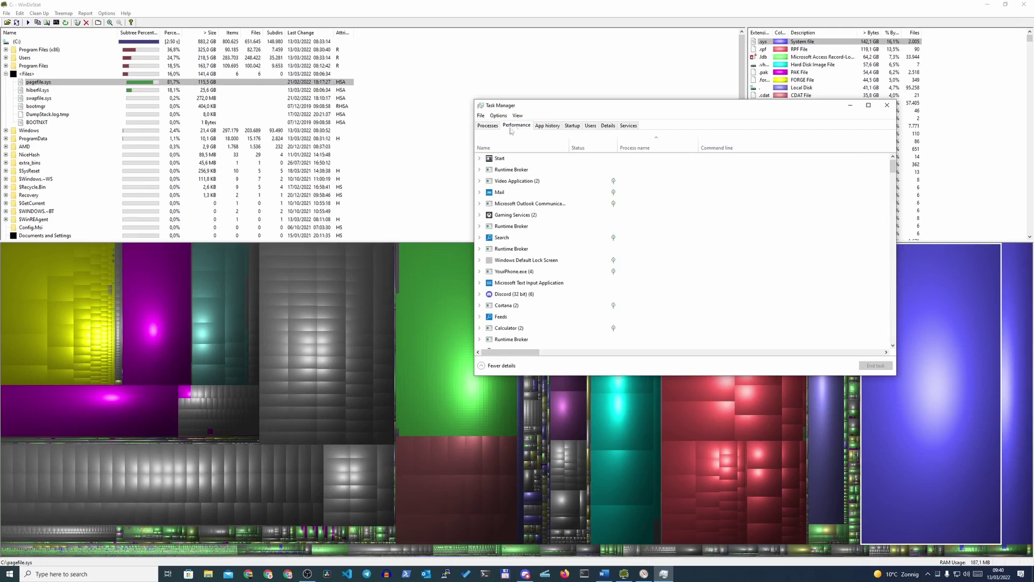
{"action": "right_click", "coordinate": [740, 576]}
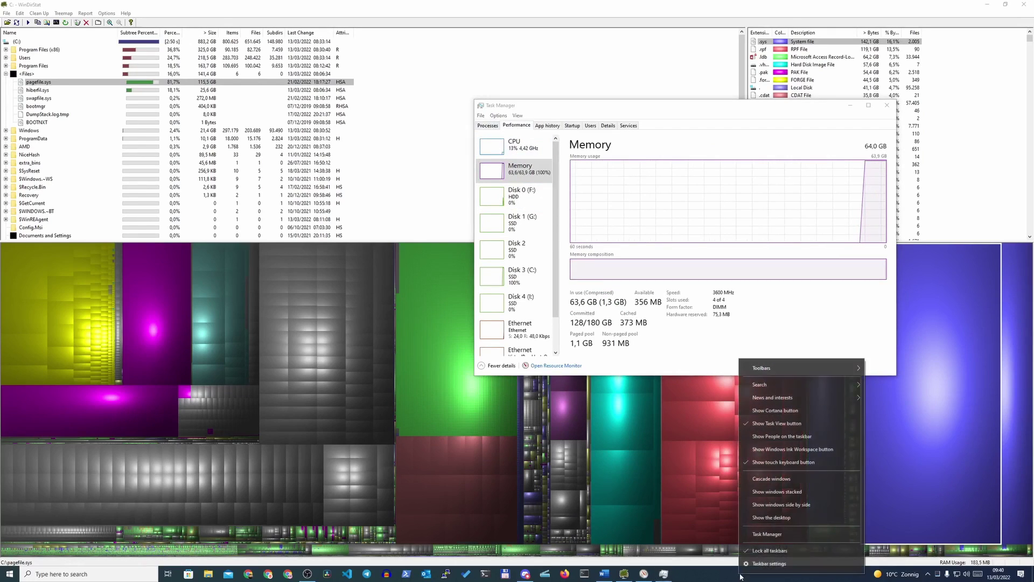
{"action": "left_click", "coordinate": [654, 104]}
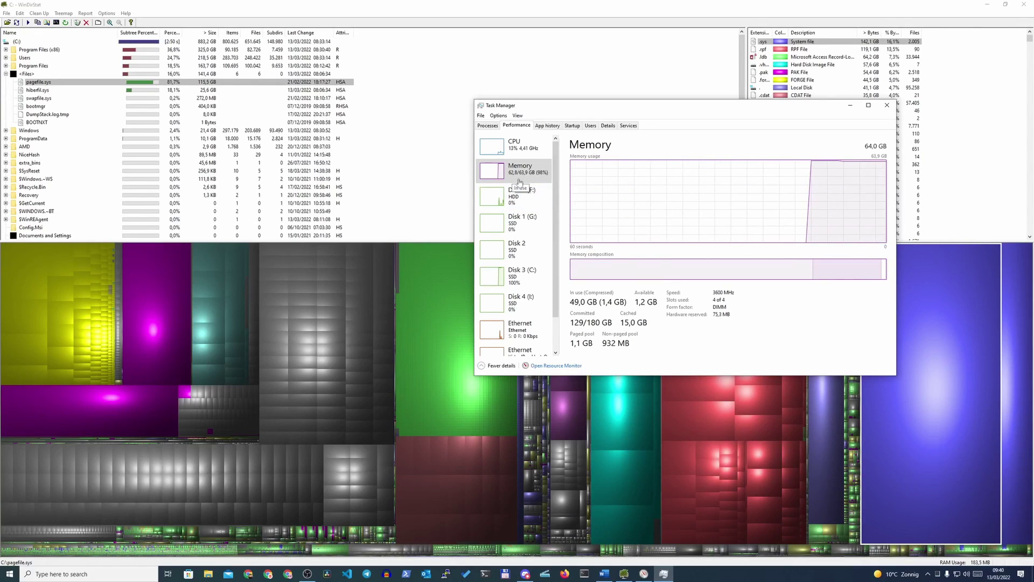
Step: Open Resource Monitor, sort the memory processes by commit size, and select SearchApp.exe at the top of the list
{"action": "left_click", "coordinate": [556, 366]}
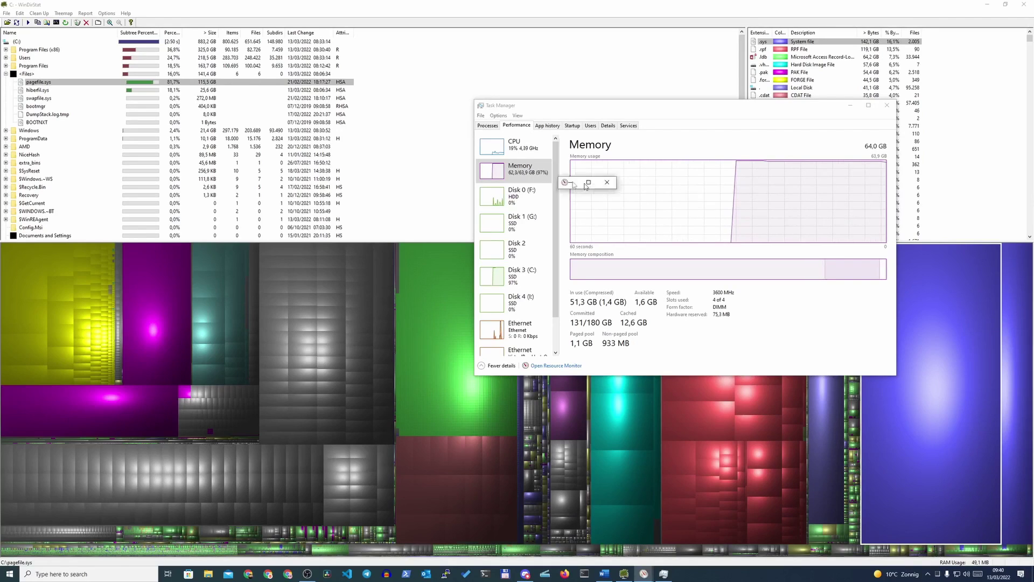
{"action": "key", "text": "alt+Tab"}
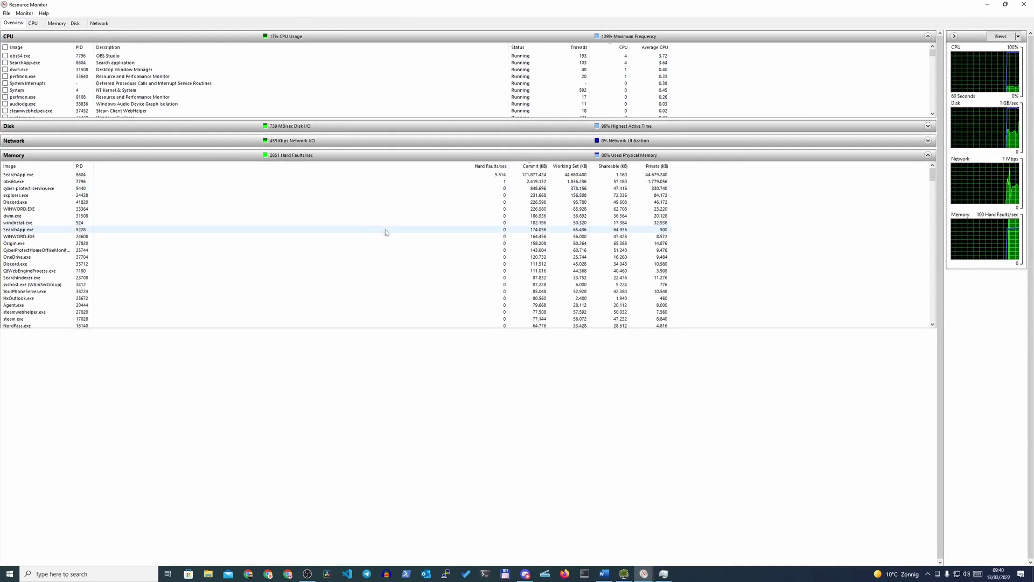
{"action": "left_click", "coordinate": [22, 176]}
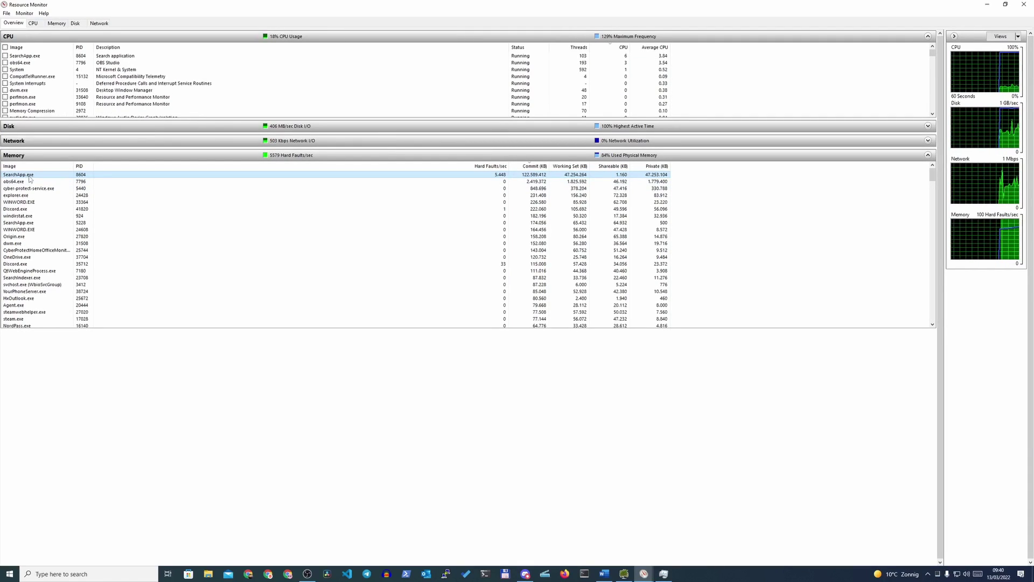
{"action": "left_click", "coordinate": [436, 184]}
{"action": "left_click", "coordinate": [44, 166]}
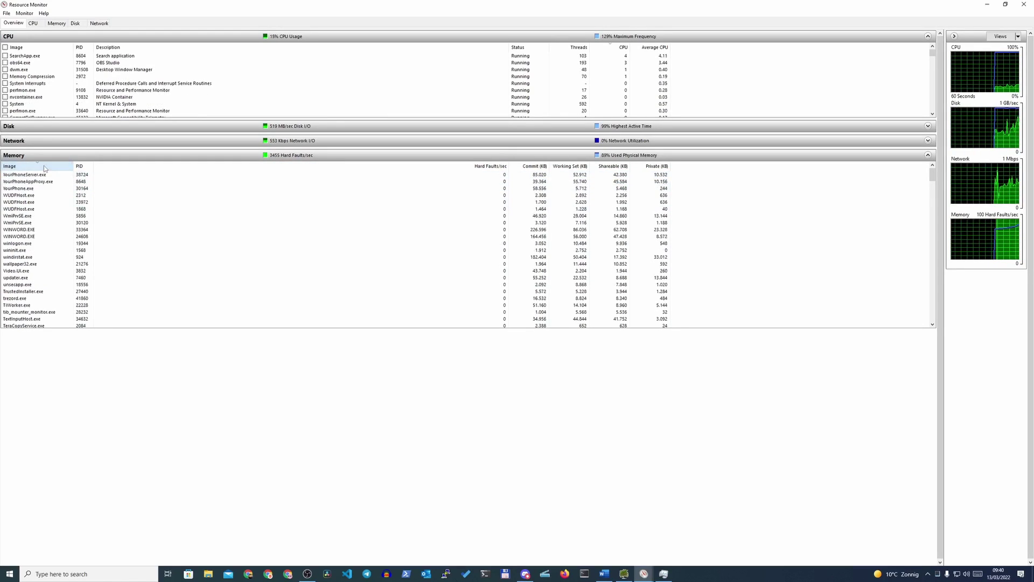
{"action": "left_click", "coordinate": [535, 166]}
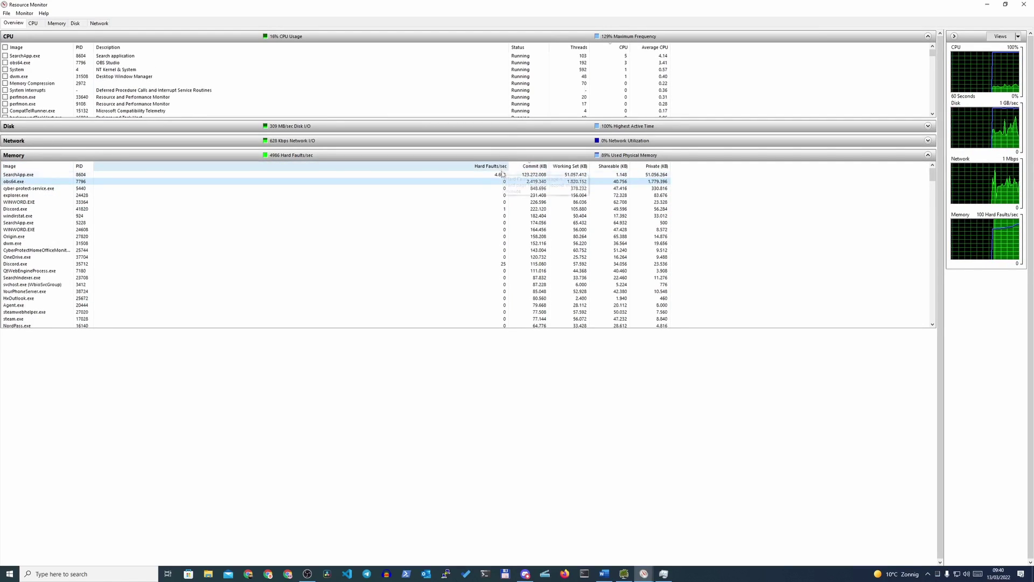
{"action": "left_click", "coordinate": [72, 175]}
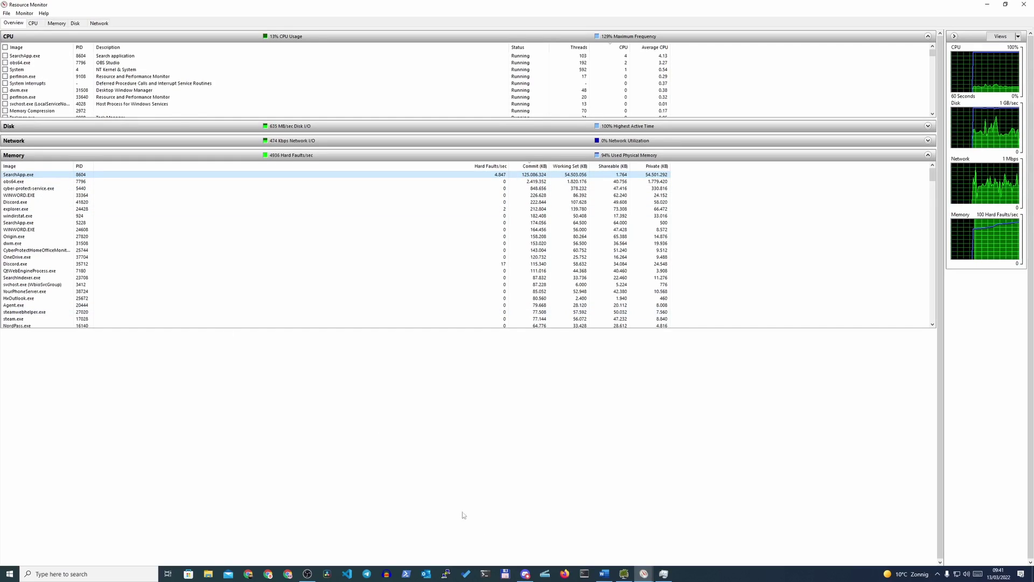
Step: End the SearchApp.exe process under Search in Task Manager and return to Resource Monitor's memory process list
{"action": "left_click", "coordinate": [663, 573]}
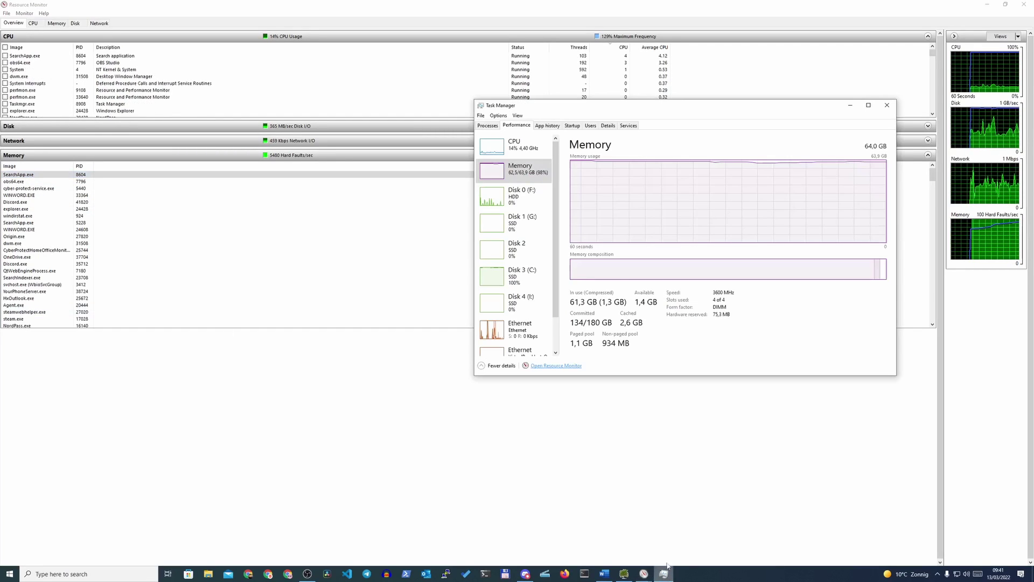
{"action": "left_click", "coordinate": [488, 125]}
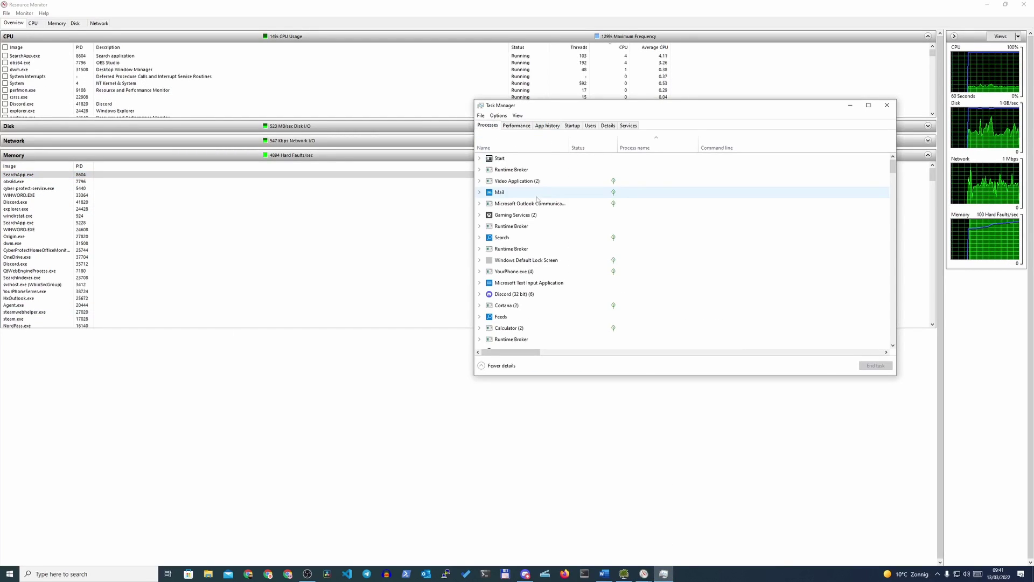
{"action": "left_click", "coordinate": [520, 237]}
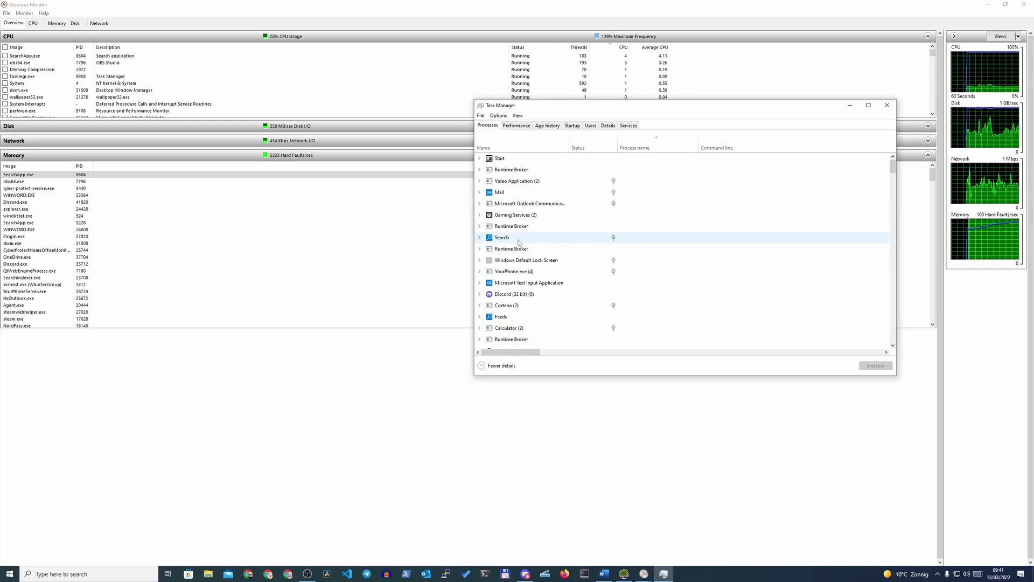
{"action": "left_click", "coordinate": [479, 237]}
{"action": "left_click", "coordinate": [664, 249]}
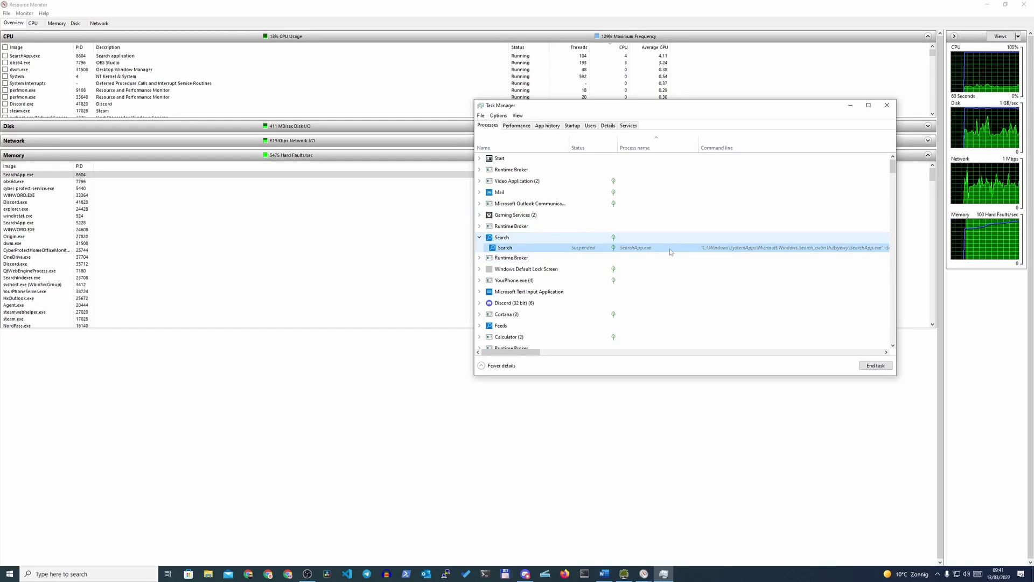
{"action": "left_click", "coordinate": [876, 366]}
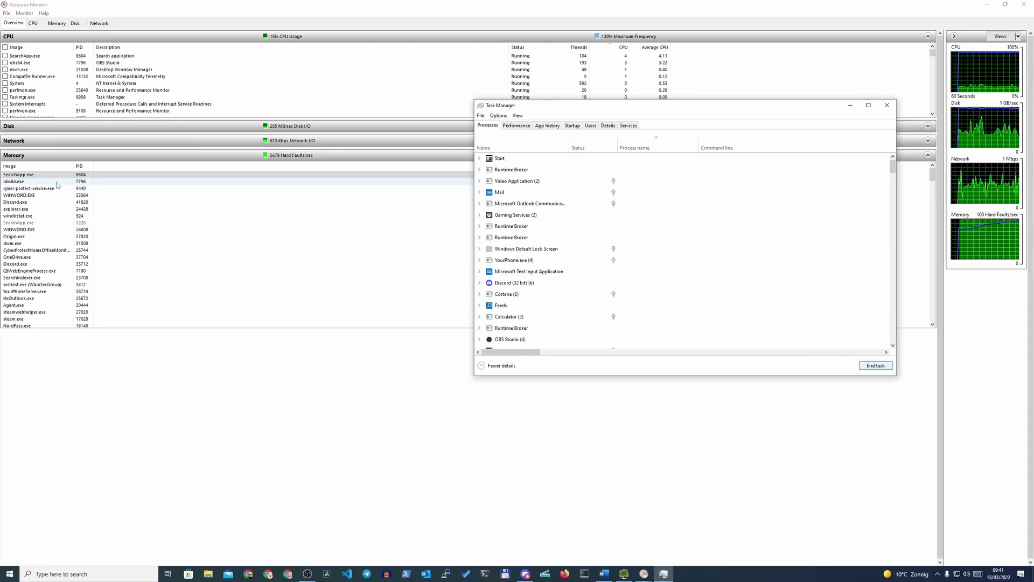
{"action": "left_click_drag", "start_coordinate": [720, 112], "coordinate": [688, 293]}
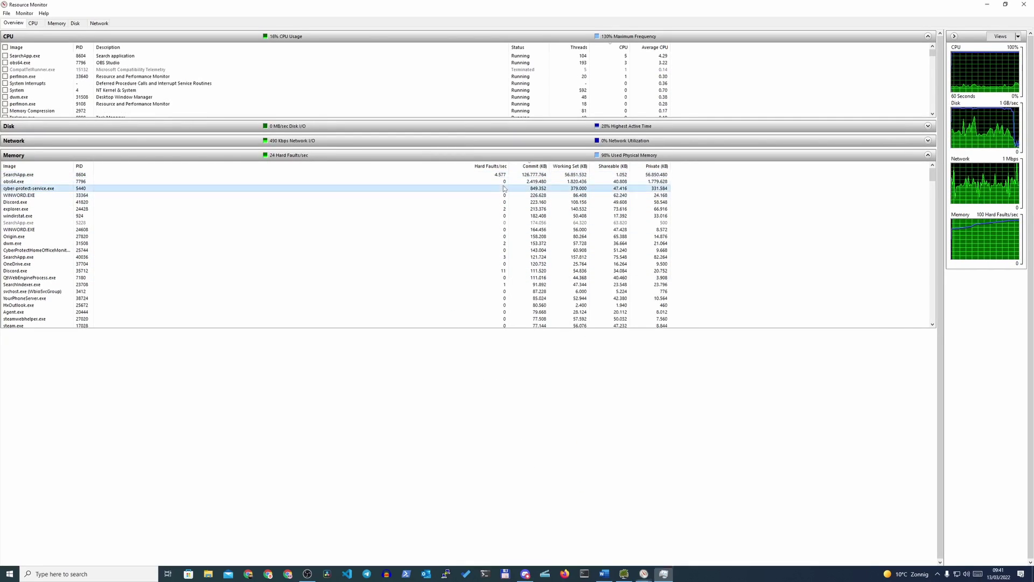
{"action": "left_click", "coordinate": [520, 188]}
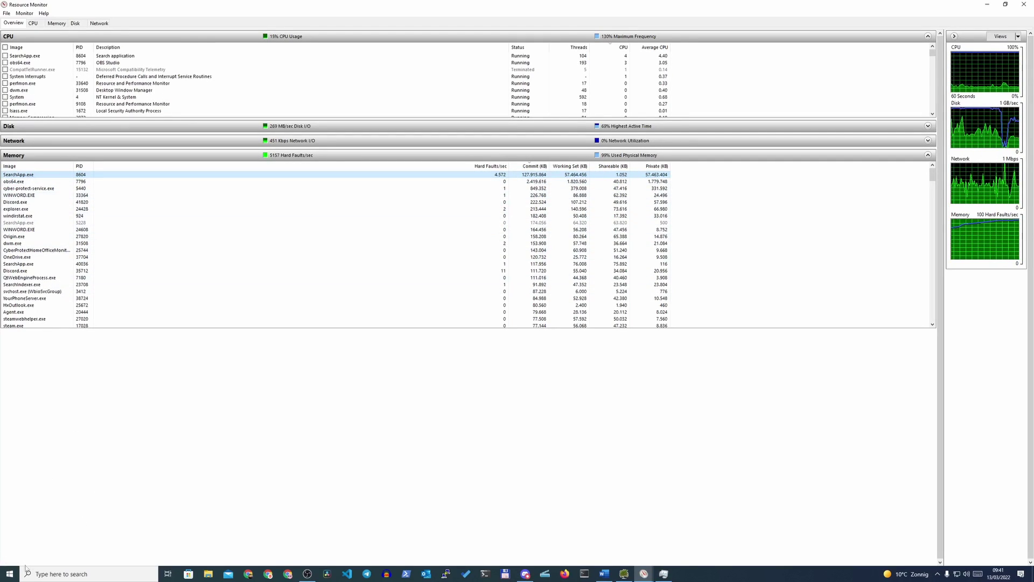
Step: Search Windows for cmd and open Command Prompt as administrator
{"action": "left_click", "coordinate": [10, 574]}
{"action": "type", "text": "cmd"}
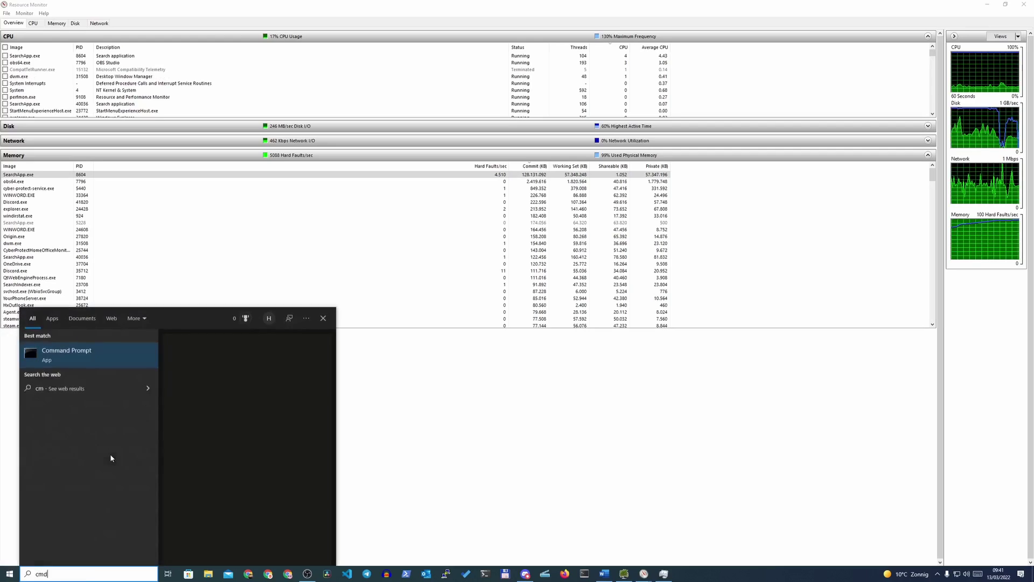
{"action": "right_click", "coordinate": [71, 360]}
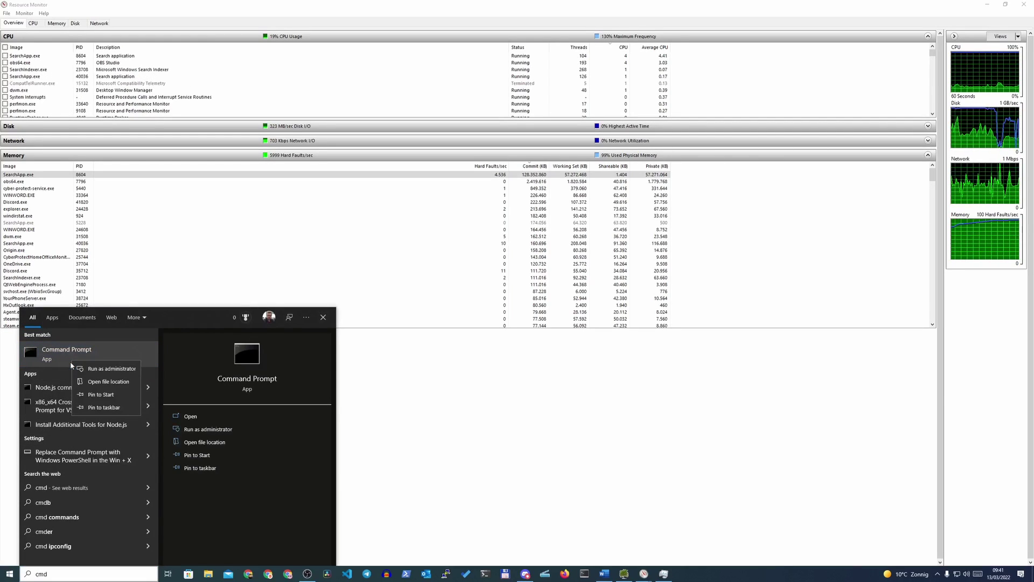
{"action": "left_click", "coordinate": [82, 368]}
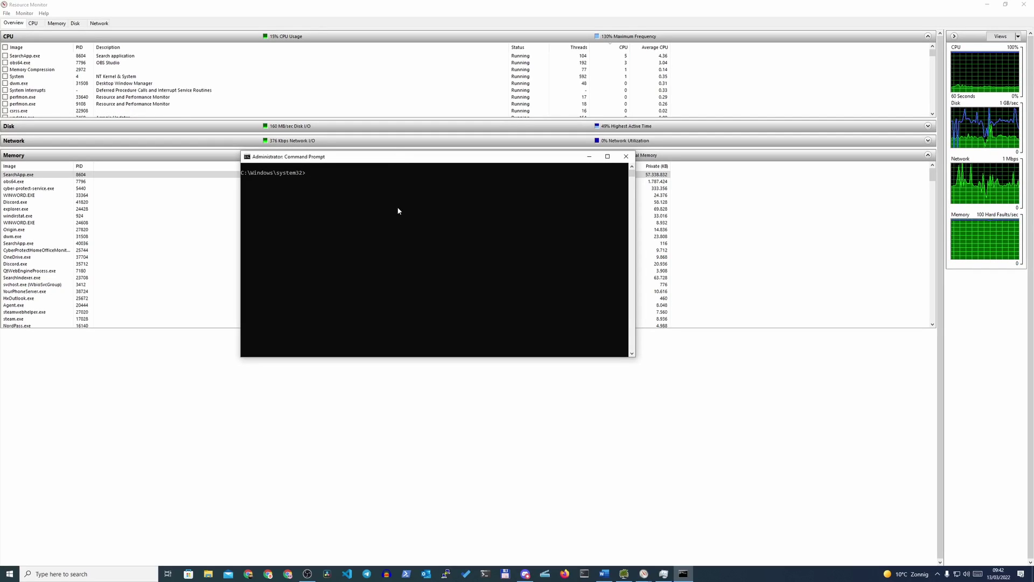
Step: Run taskkill /pid 8604 in Command Prompt to terminate the SearchApp.exe process
{"action": "type", "text": "taskkill "}
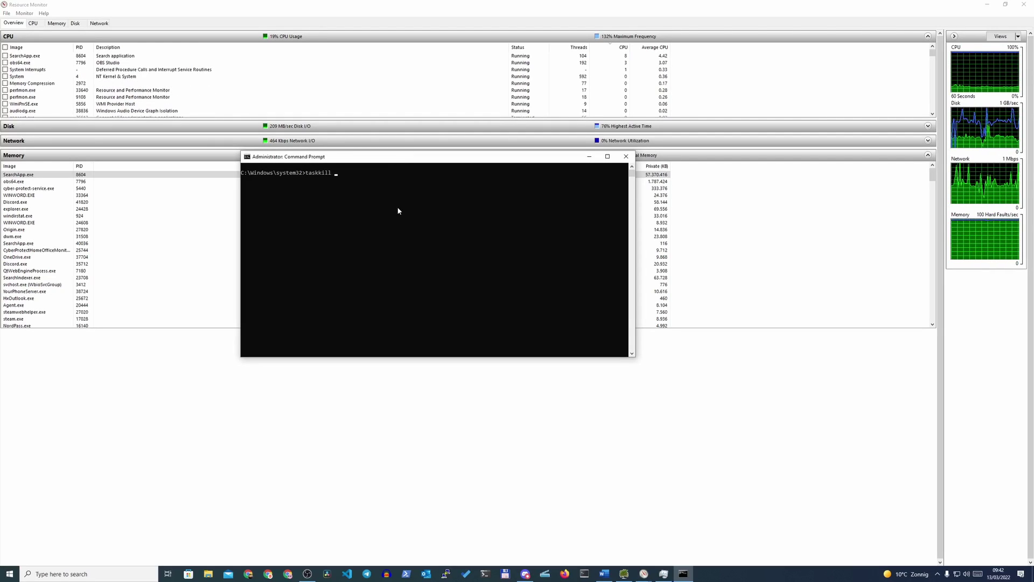
{"action": "type", "text": "/pid"}
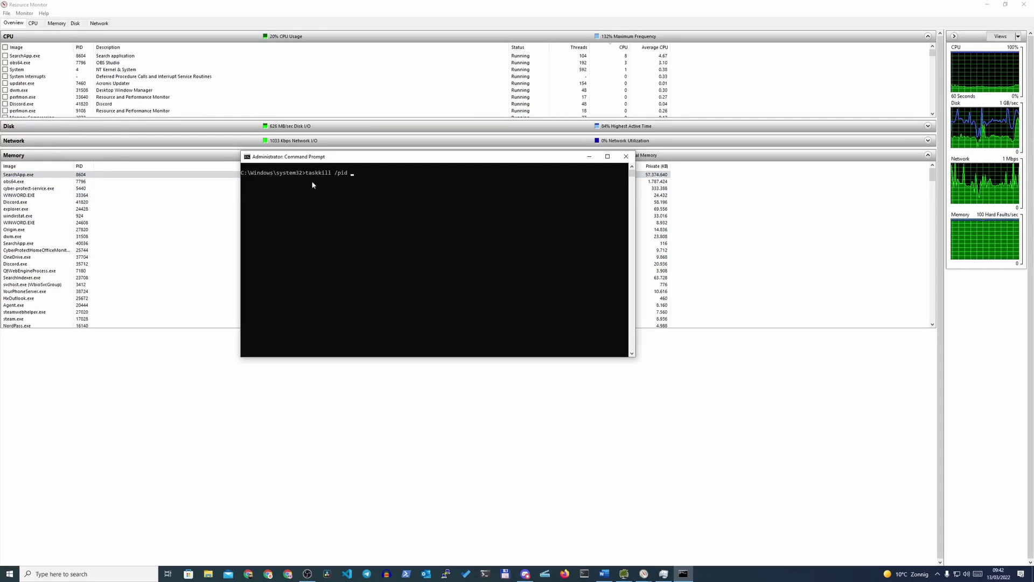
{"action": "type", "text": " 8"}
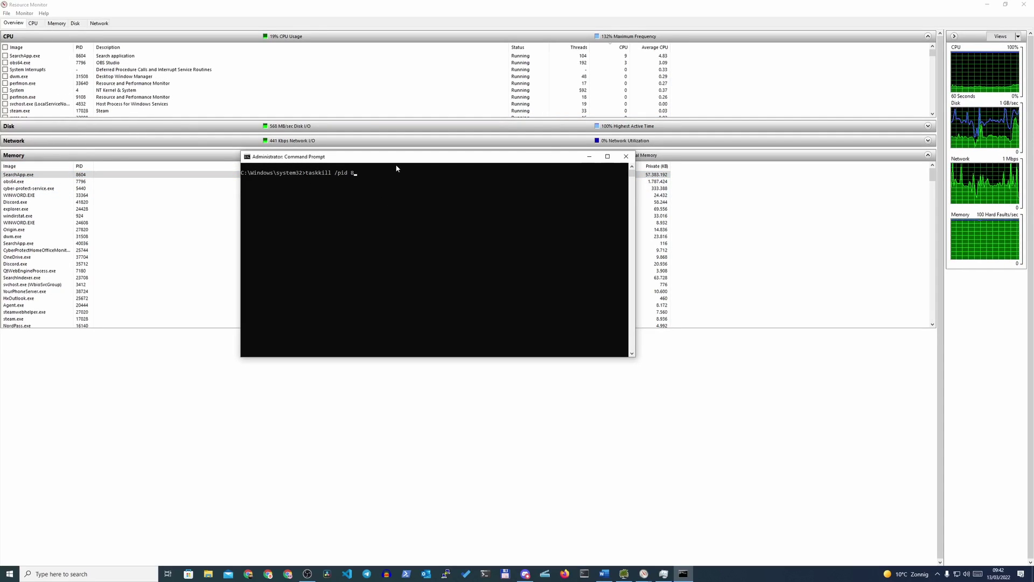
{"action": "type", "text": "604"}
{"action": "key", "text": "Return"}
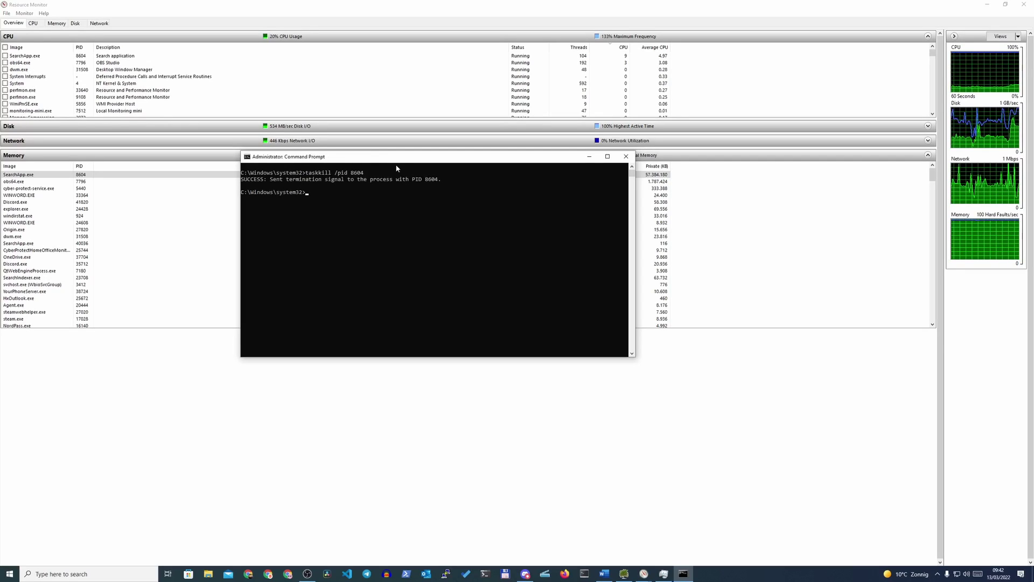
Step: Check in Resource Monitor's memory list whether SearchApp.exe with PID 8604 is still running
{"action": "left_click_drag", "start_coordinate": [357, 160], "coordinate": [367, 287]}
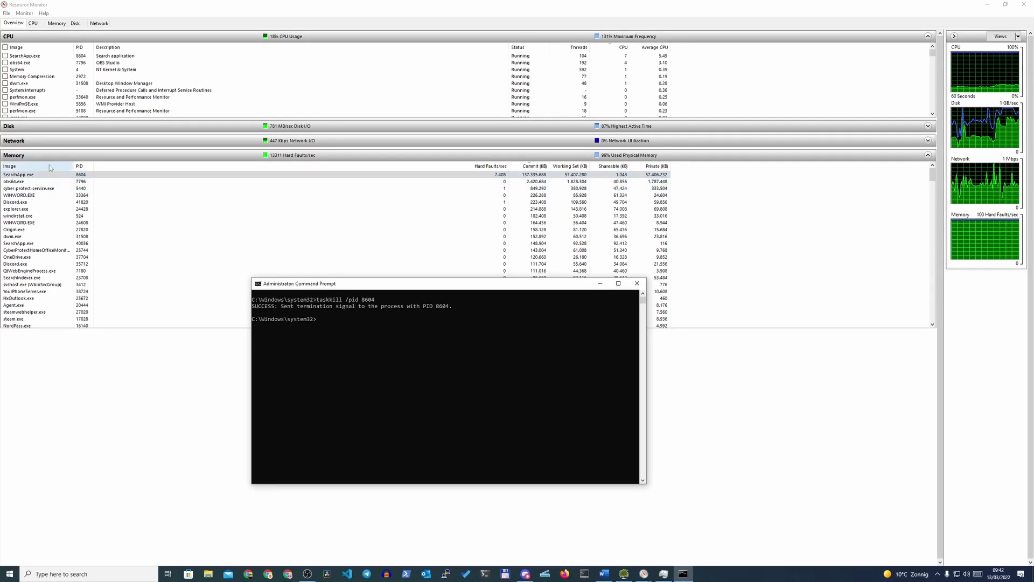
{"action": "left_click", "coordinate": [86, 188]}
{"action": "left_click", "coordinate": [93, 175]}
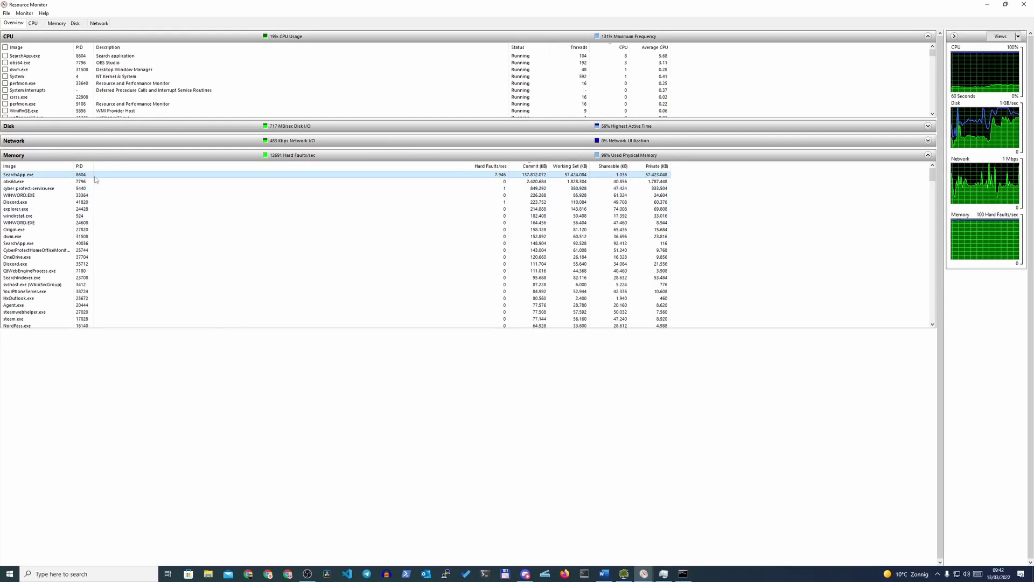
{"action": "left_click", "coordinate": [24, 14]}
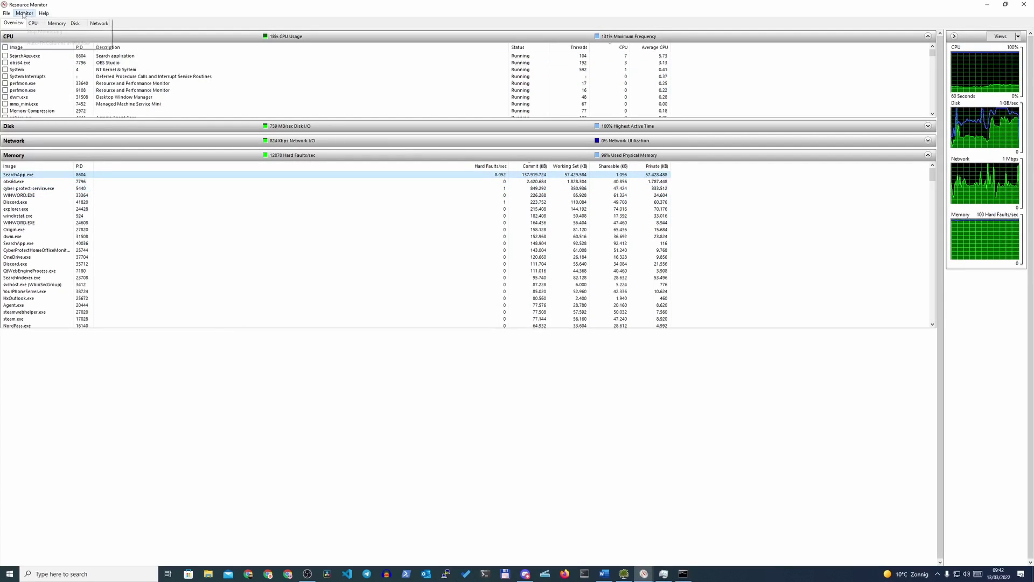
{"action": "left_click", "coordinate": [123, 170]}
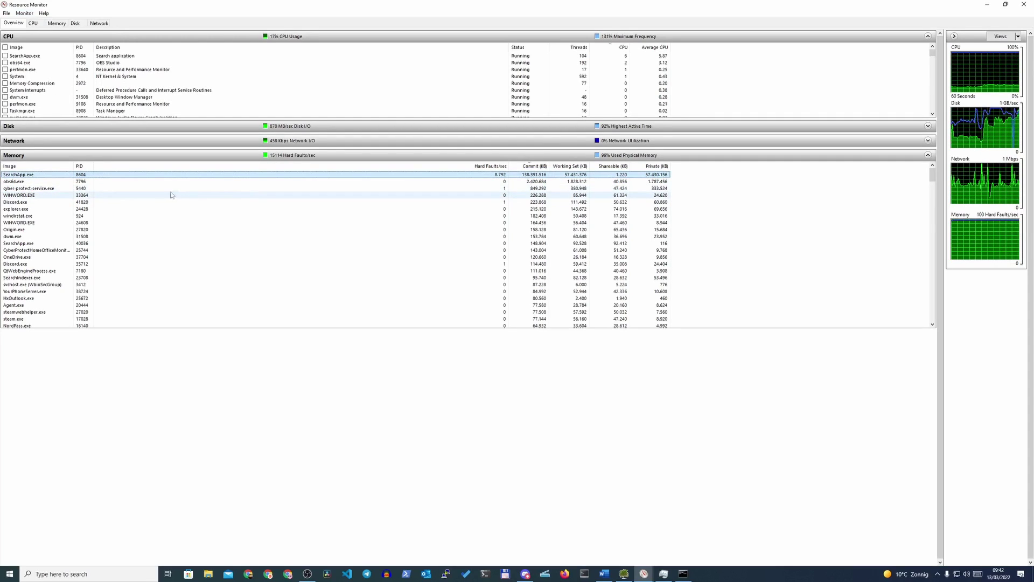
Step: Try to force-terminate the process by running taskkill /pid /f 8604 in Command Prompt
{"action": "left_click", "coordinate": [683, 574]}
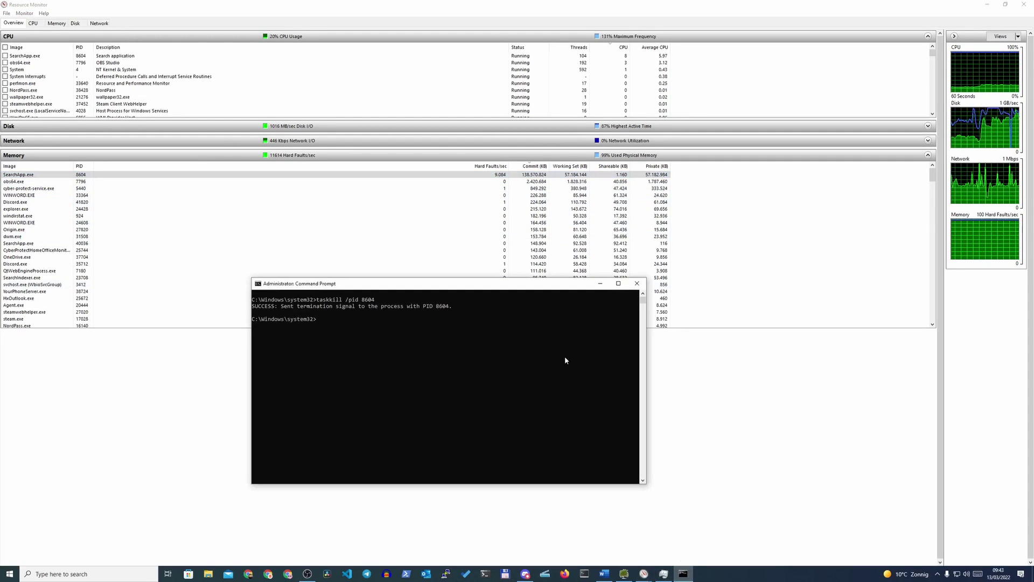
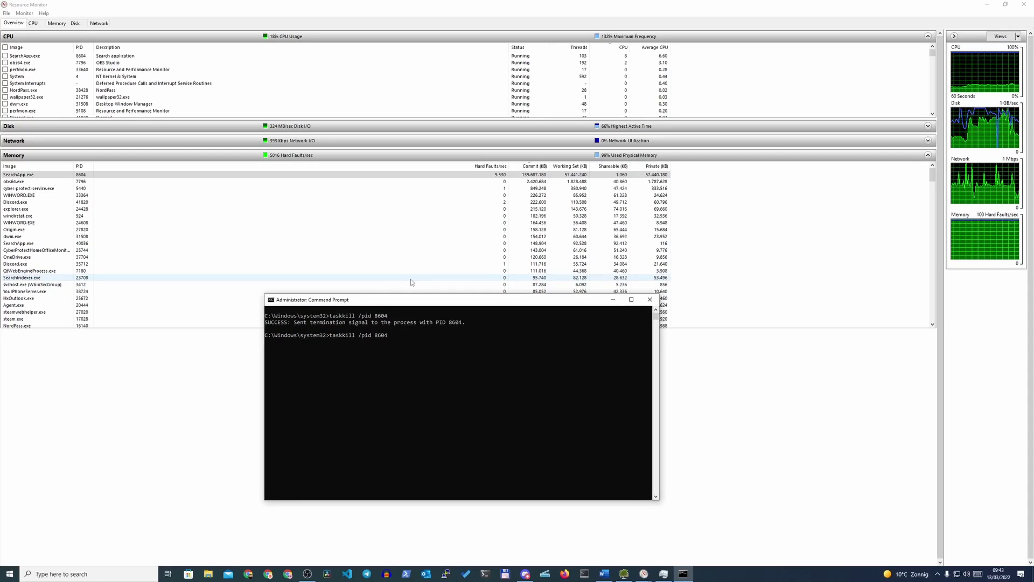
{"action": "type", "text": "/f"}
{"action": "key", "text": "Return"}
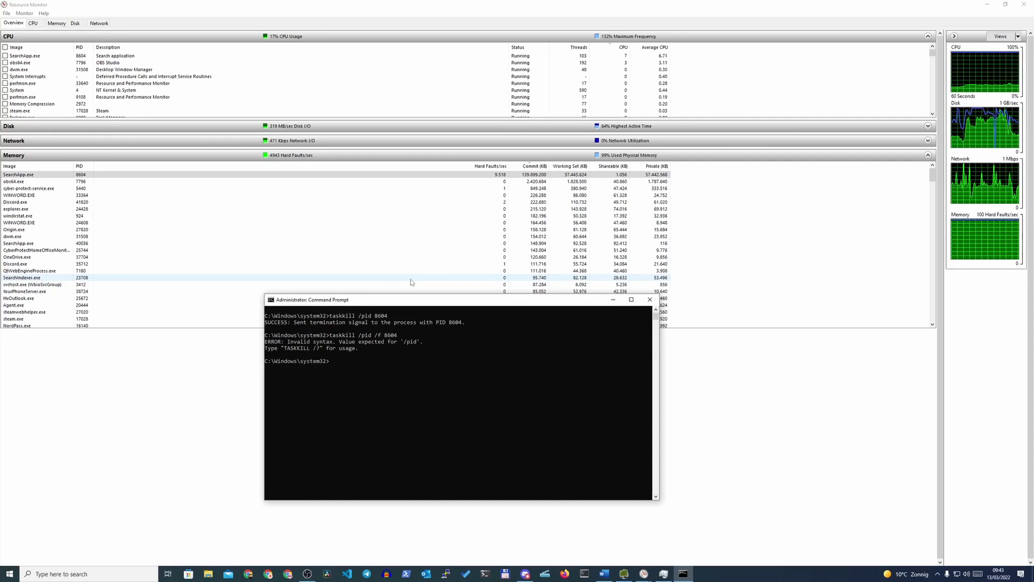
Step: Run taskkill /? in Command Prompt and look up the syntax for forceful termination
{"action": "key", "text": "Up"}
{"action": "key", "text": "Left"}
{"action": "key", "text": "Left"}
{"action": "key", "text": "Left"}
{"action": "key", "text": "Left"}
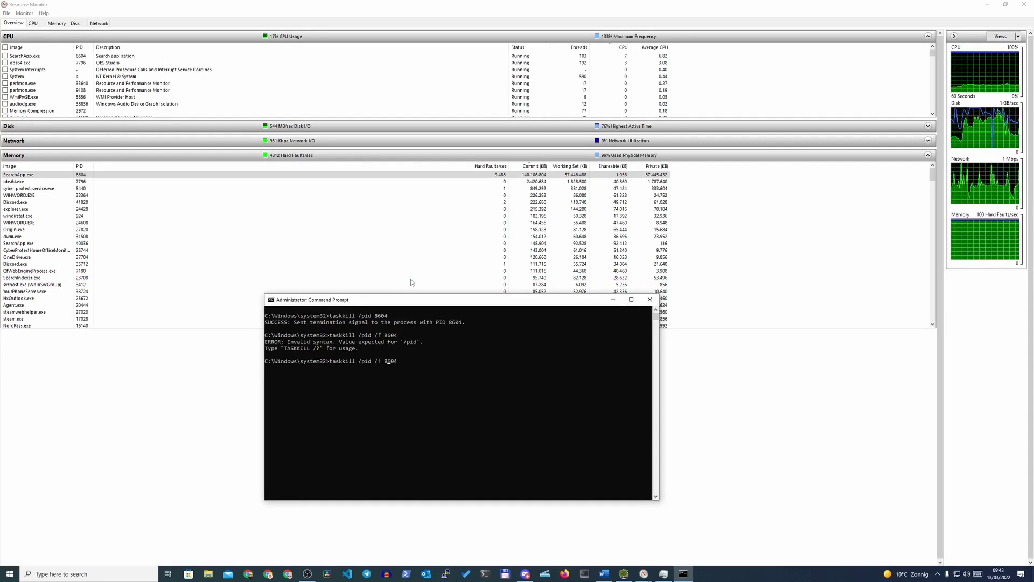
{"action": "key", "text": "End"}
{"action": "key", "text": "BackSpace"}
{"action": "key", "text": "BackSpace"}
{"action": "key", "text": "BackSpace"}
{"action": "key", "text": "BackSpace"}
{"action": "key", "text": "BackSpace"}
{"action": "key", "text": "BackSpace"}
{"action": "key", "text": "BackSpace"}
{"action": "key", "text": "BackSpace"}
{"action": "key", "text": "BackSpace"}
{"action": "key", "text": "BackSpace"}
{"action": "key", "text": "BackSpace"}
{"action": "key", "text": "BackSpace"}
{"action": "key", "text": "BackSpace"}
{"action": "key", "text": "BackSpace"}
{"action": "key", "text": "BackSpace"}
{"action": "key", "text": "BackSpace"}
{"action": "key", "text": "BackSpace"}
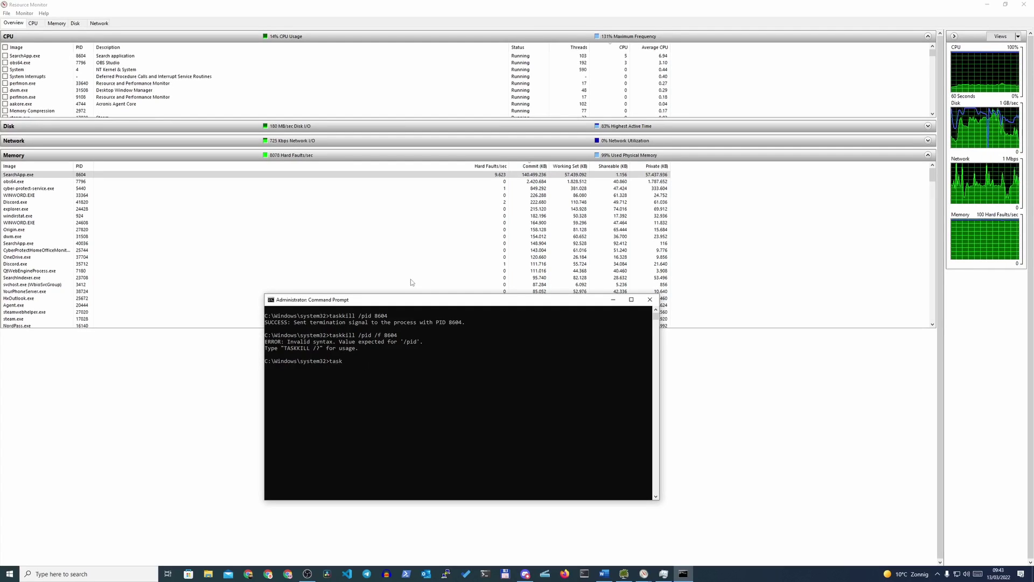
{"action": "type", "text": "kill "}
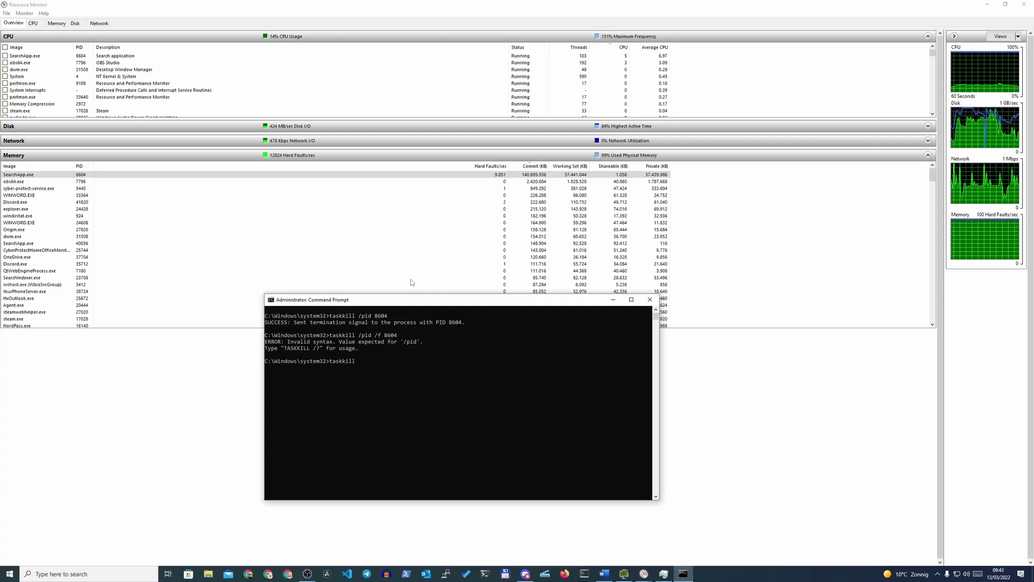
{"action": "type", "text": "/?"}
{"action": "key", "text": "Return"}
{"action": "scroll", "coordinate": [399, 425], "scroll_direction": "up", "scroll_amount": 4}
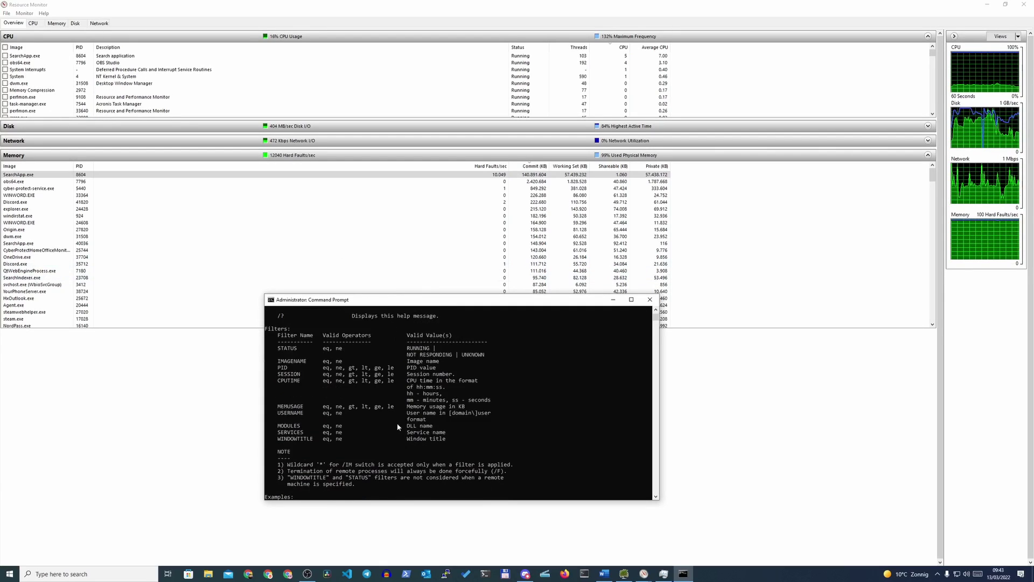
{"action": "scroll", "coordinate": [377, 412], "scroll_direction": "up", "scroll_amount": 3}
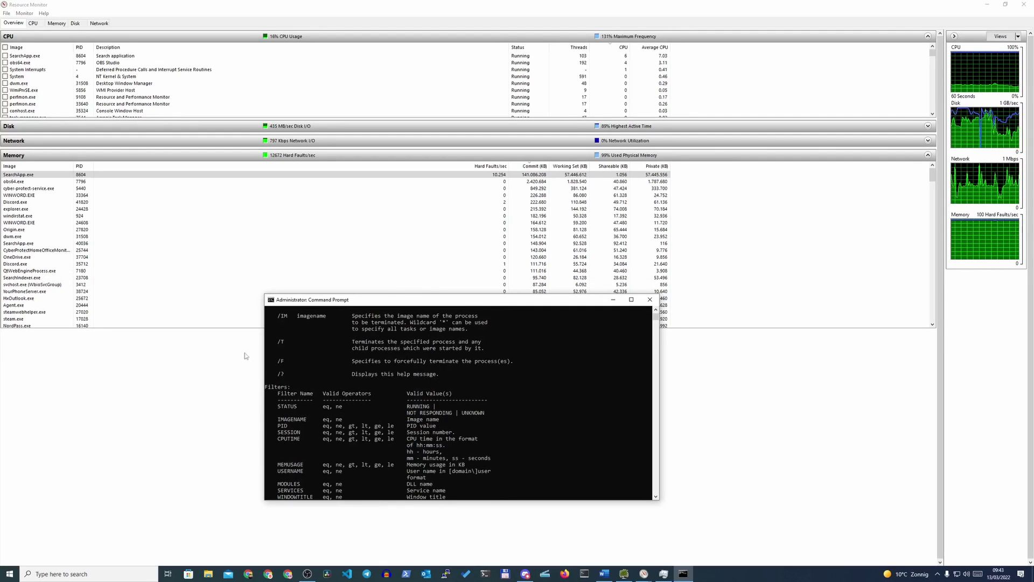
Step: Try to force-terminate the process with an uppercase option by running taskkill /pid /F 8604
{"action": "type", "text": "taskkill /pid /f 8604"}
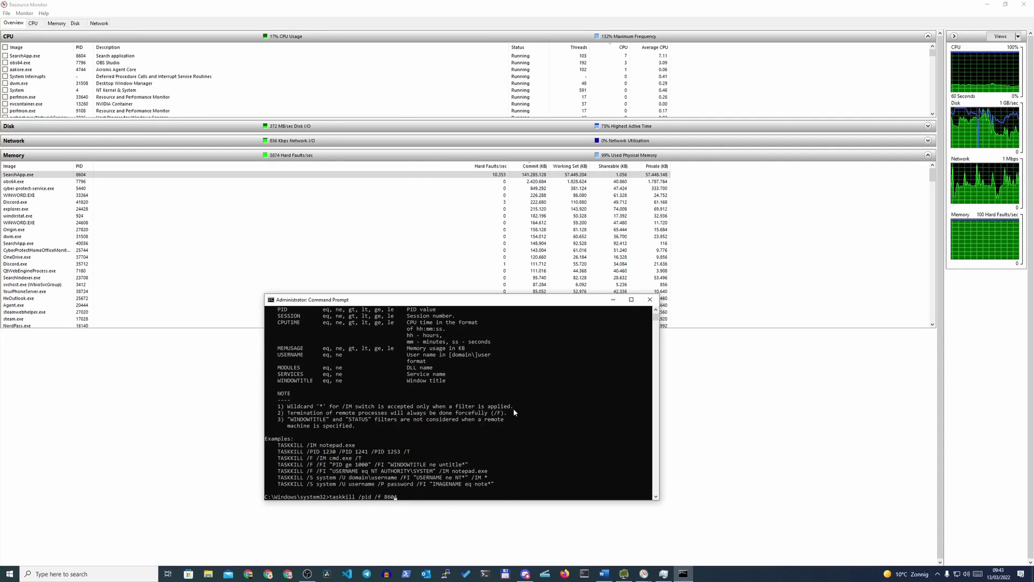
{"action": "key", "text": "Left"}
{"action": "key", "text": "Left"}
{"action": "key", "text": "Left"}
{"action": "key", "text": "Left"}
{"action": "key", "text": "Left"}
{"action": "key", "text": "BackSpace"}
{"action": "type", "text": "F"}
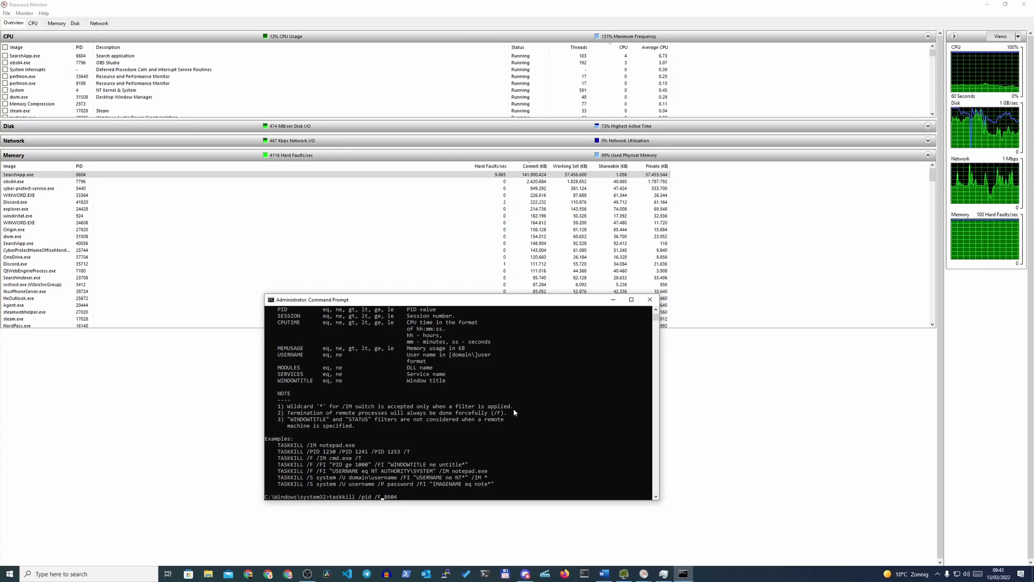
{"action": "key", "text": "Return"}
Step: Force-terminate SearchApp.exe by putting the force option before the process ID and running taskkill /F /pid 8604
{"action": "key", "text": "Up"}
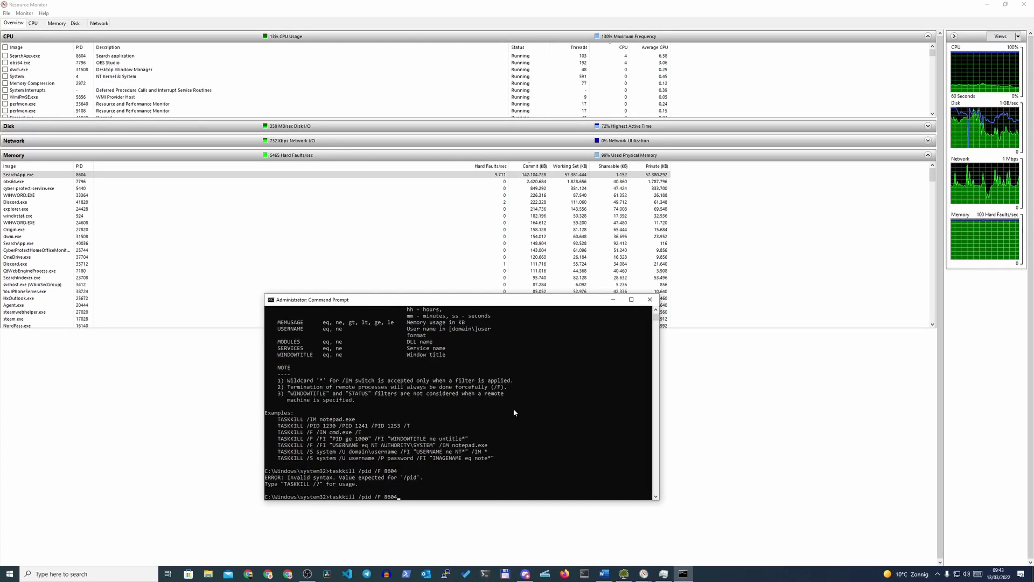
{"action": "key", "text": "Left"}
{"action": "key", "text": "Left"}
{"action": "key", "text": "BackSpace"}
{"action": "key", "text": "BackSpace"}
{"action": "key", "text": "BackSpace"}
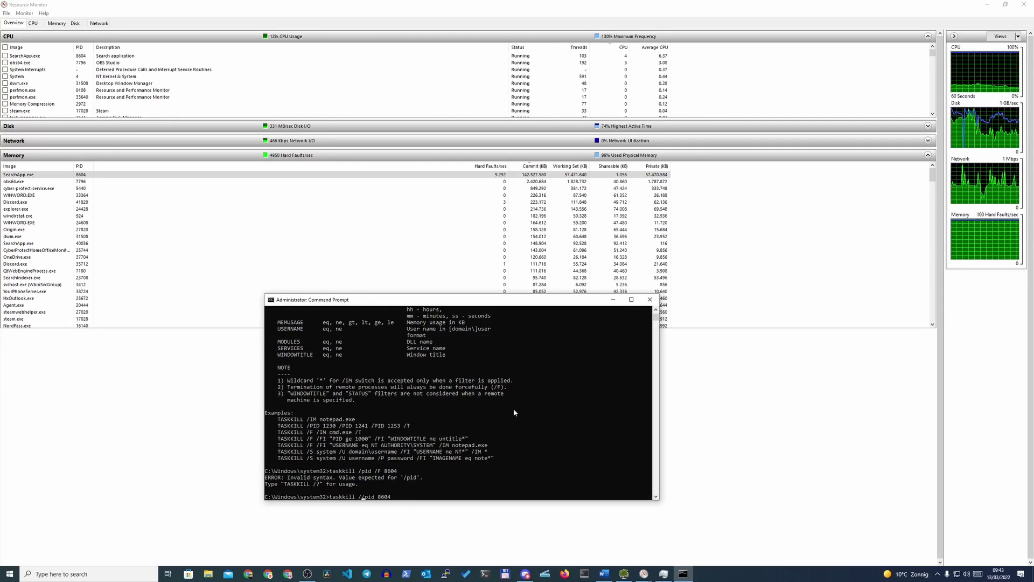
{"action": "type", "text": "/F"}
{"action": "key", "text": "Return"}
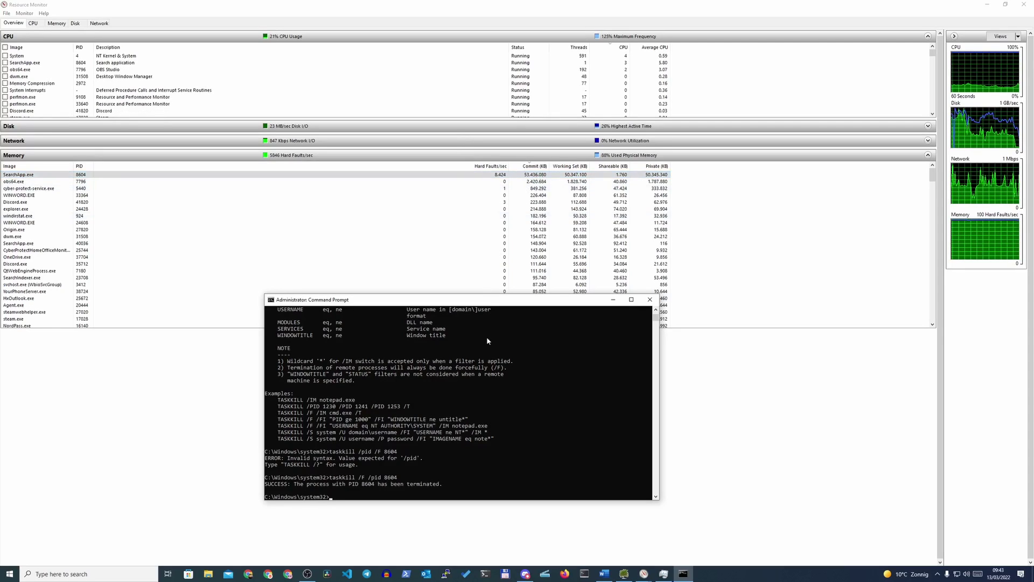
Step: Review the taskkill help output in Command Prompt and highlight the command taskkill /F /pid 8604
{"action": "scroll", "coordinate": [379, 376], "scroll_direction": "up", "scroll_amount": 15}
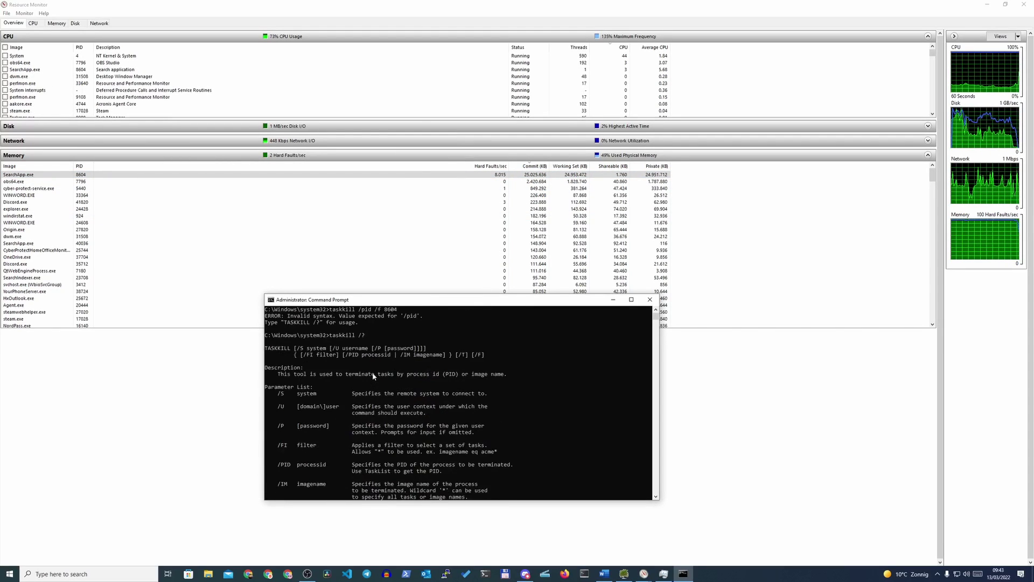
{"action": "scroll", "coordinate": [374, 376], "scroll_direction": "up", "scroll_amount": 1}
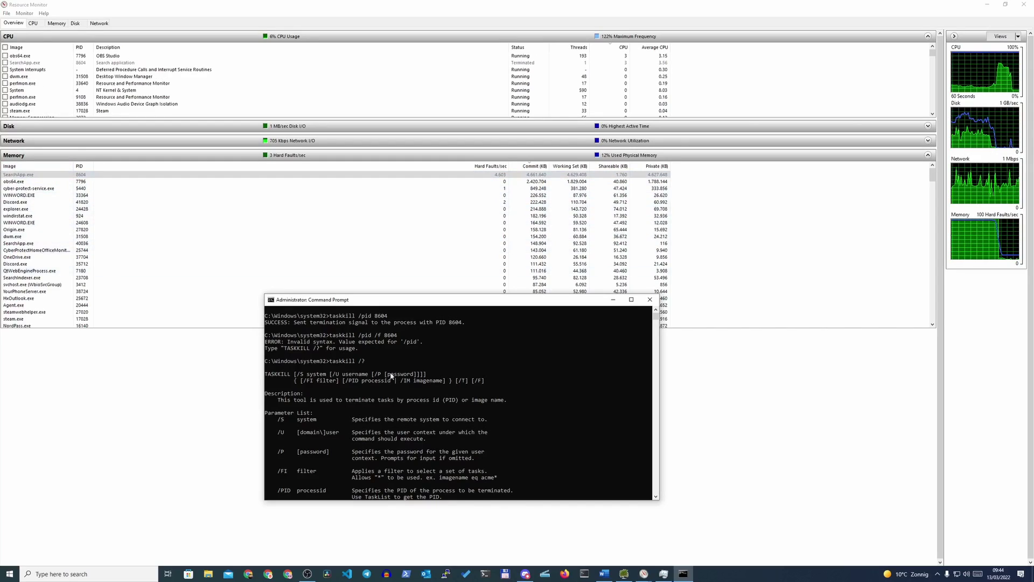
{"action": "scroll", "coordinate": [400, 396], "scroll_direction": "down", "scroll_amount": 15}
{"action": "scroll", "coordinate": [398, 392], "scroll_direction": "down", "scroll_amount": 10}
{"action": "scroll", "coordinate": [377, 393], "scroll_direction": "up", "scroll_amount": 5}
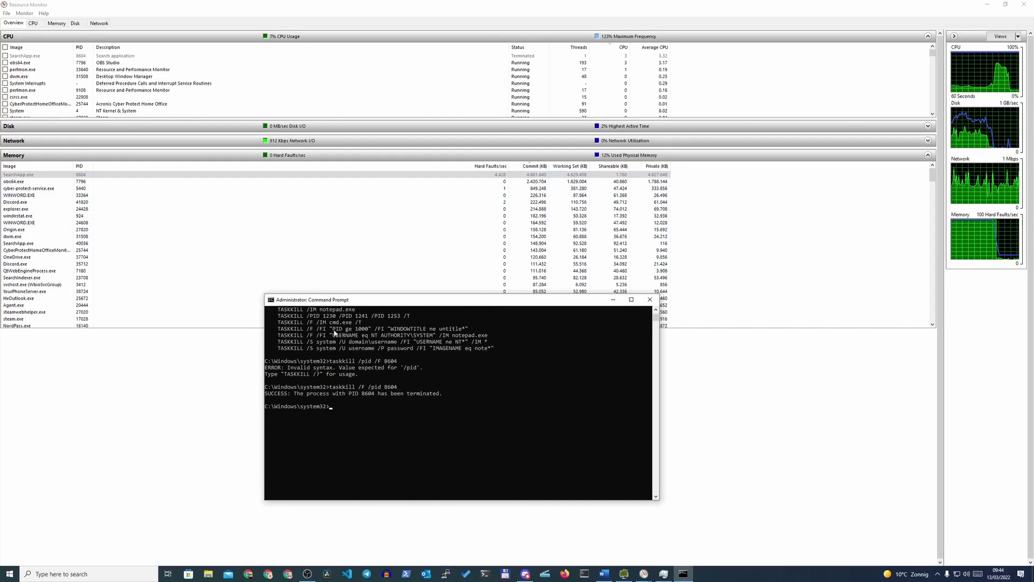
{"action": "left_click_drag", "start_coordinate": [329, 387], "coordinate": [397, 391]}
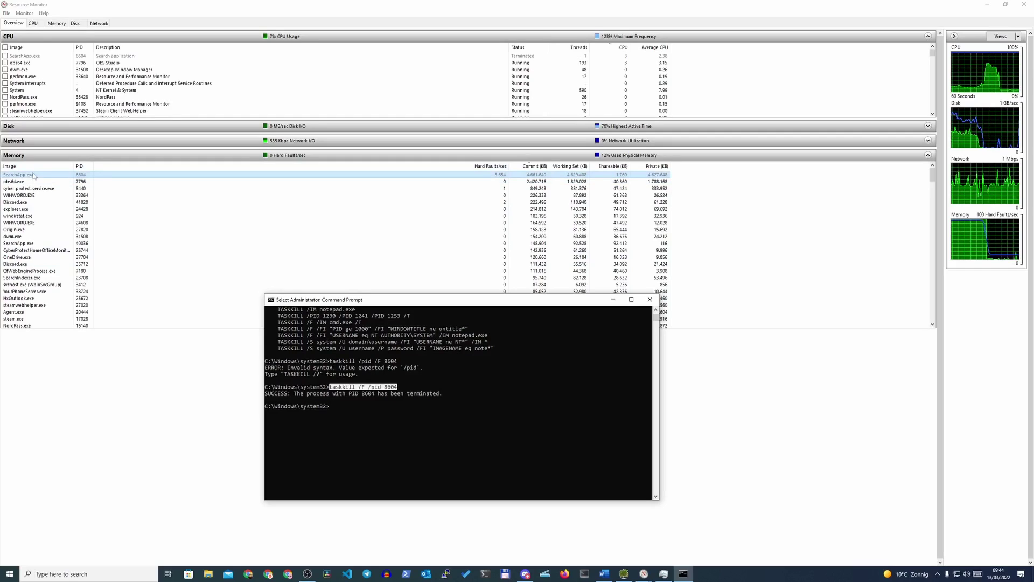
Step: Check the SearchApp.exe entry in Resource Monitor's memory list and close Resource Monitor
{"action": "left_click", "coordinate": [435, 193]}
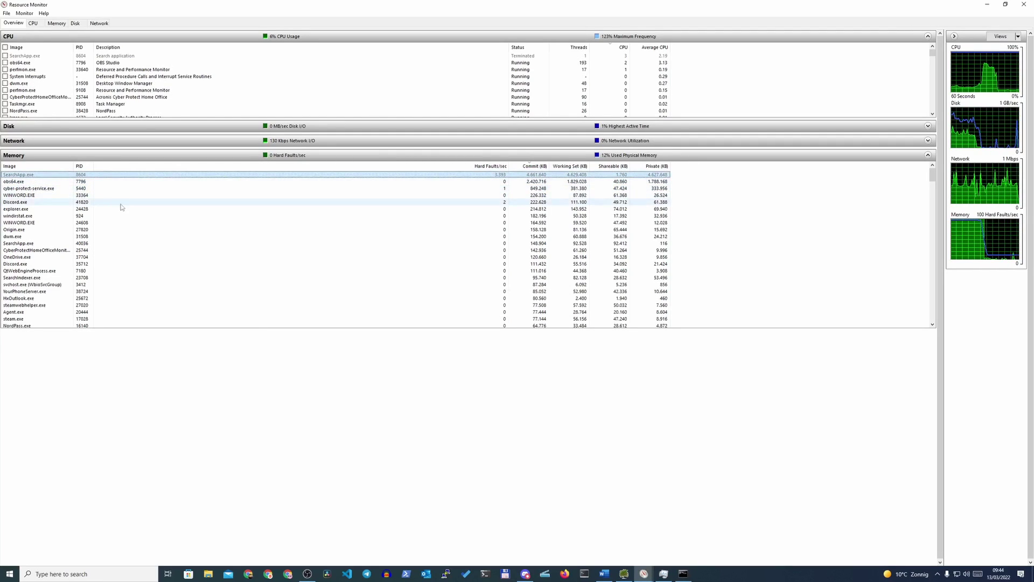
{"action": "left_click", "coordinate": [34, 203]}
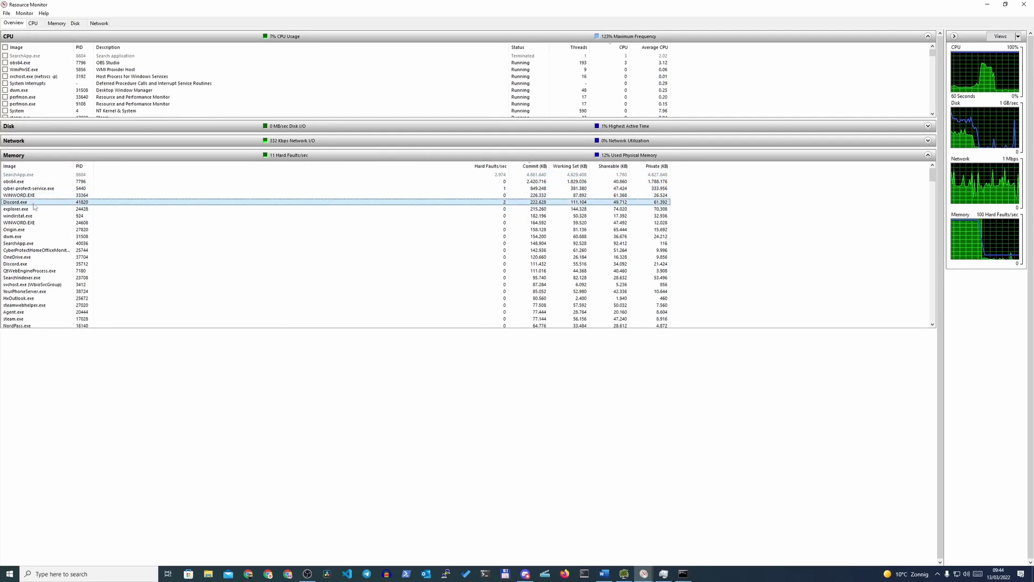
{"action": "left_click", "coordinate": [69, 176]}
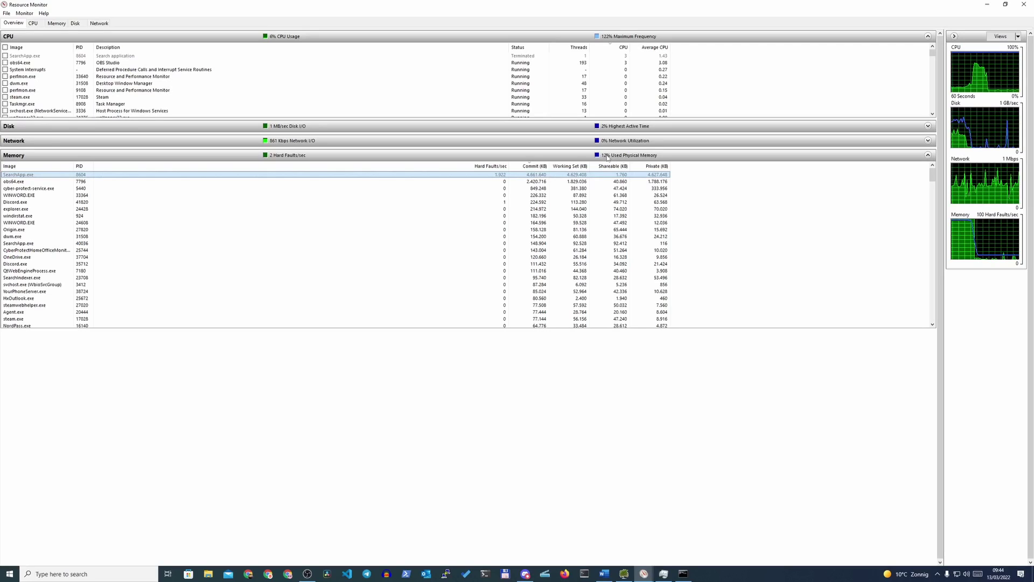
{"action": "left_click", "coordinate": [1024, 4]}
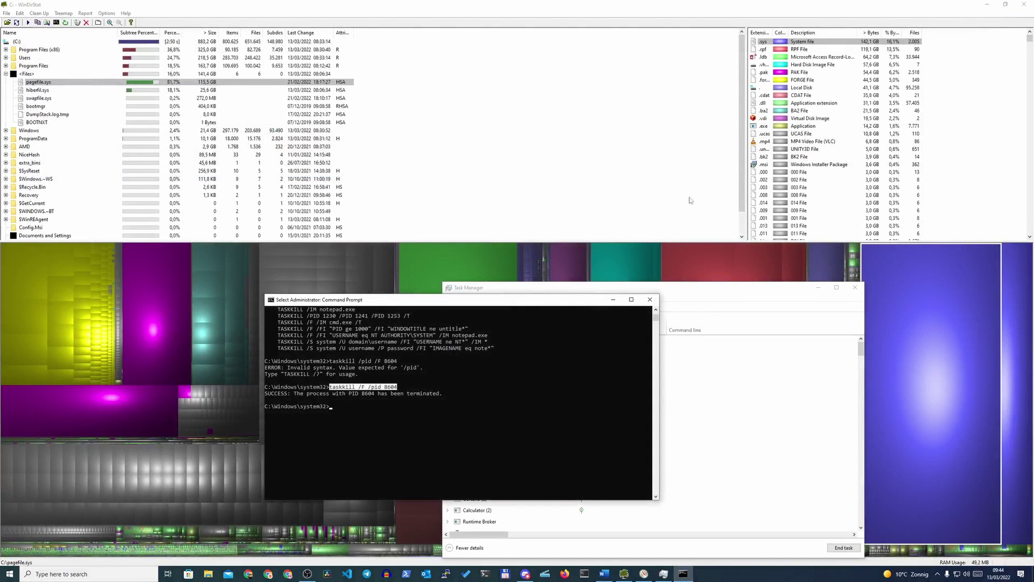
Step: Bring Task Manager forward, inspect its memory usage graph, and close it
{"action": "left_click", "coordinate": [627, 288]}
{"action": "left_click_drag", "start_coordinate": [627, 288], "coordinate": [529, 64]}
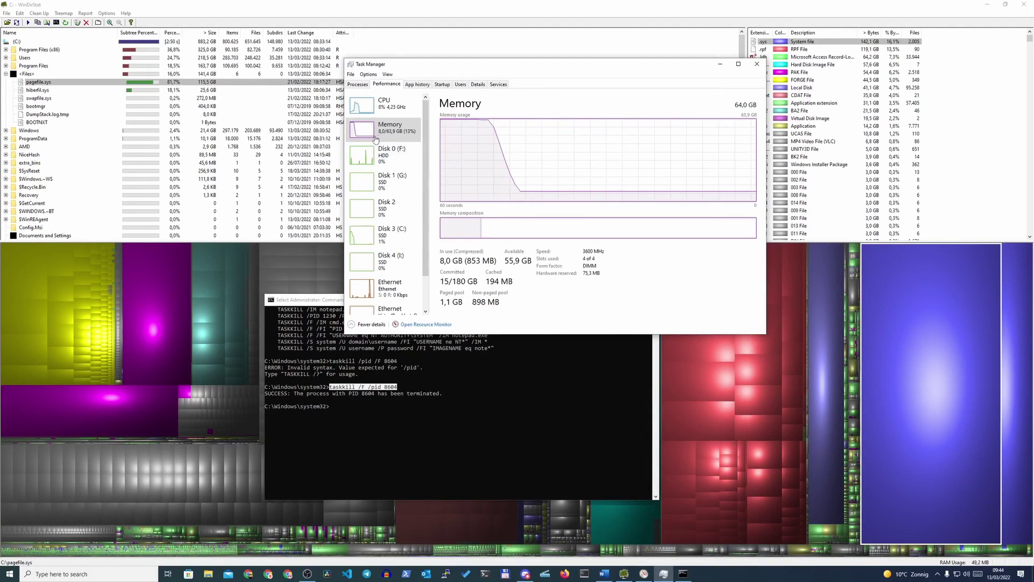
{"action": "left_click", "coordinate": [757, 66]}
Step: Select and refresh pagefile.sys in WinDirStat, and switch to File Explorer to check its size on Local Disk (C:)
{"action": "left_click", "coordinate": [81, 90]}
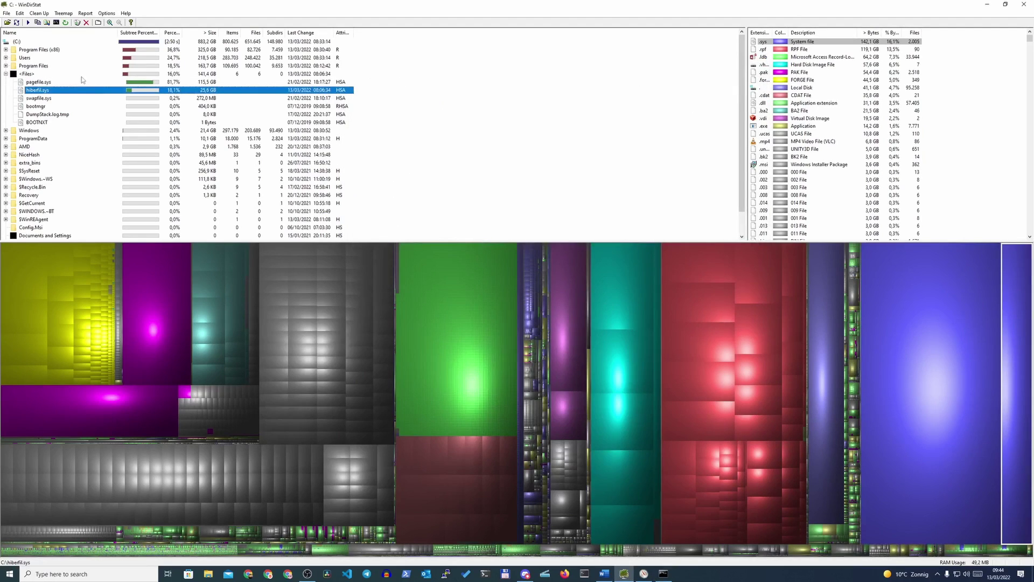
{"action": "left_click", "coordinate": [50, 82]}
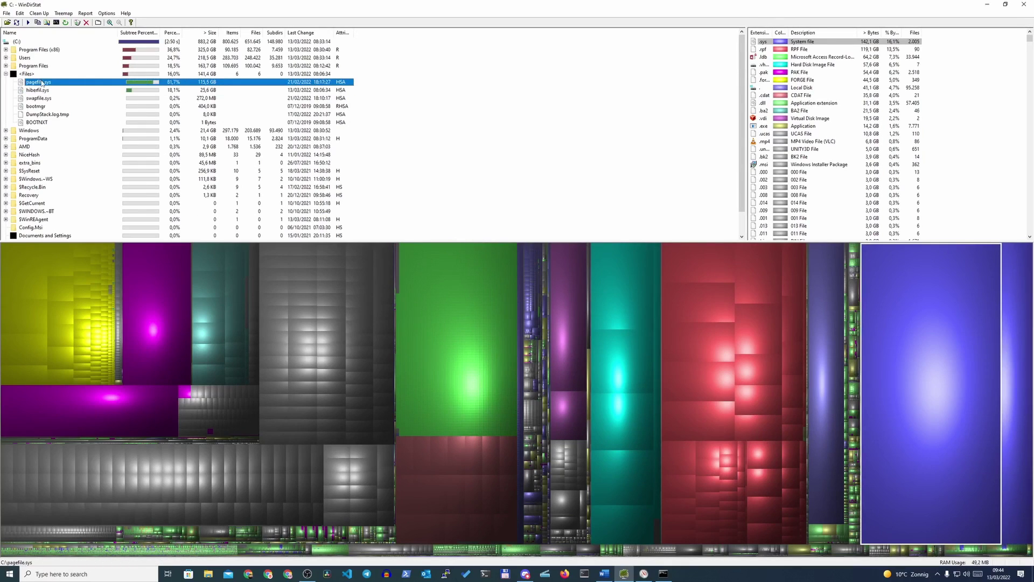
{"action": "left_click", "coordinate": [65, 22]}
{"action": "left_click", "coordinate": [207, 573]}
Step: Open the Windows About page for the system and launch Advanced system settings
{"action": "left_click", "coordinate": [10, 574]}
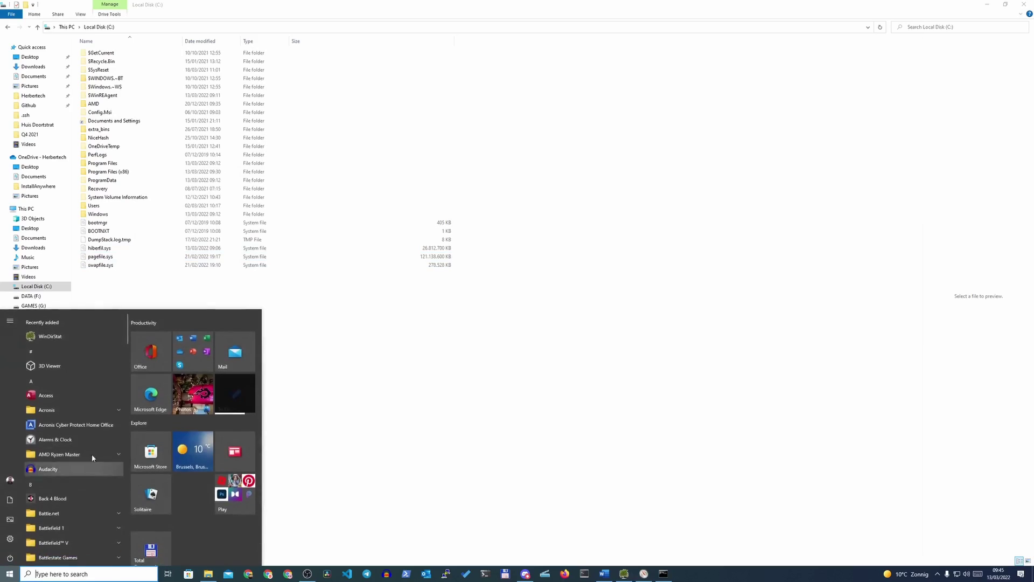
{"action": "right_click", "coordinate": [10, 574]}
{"action": "left_click", "coordinate": [39, 399]}
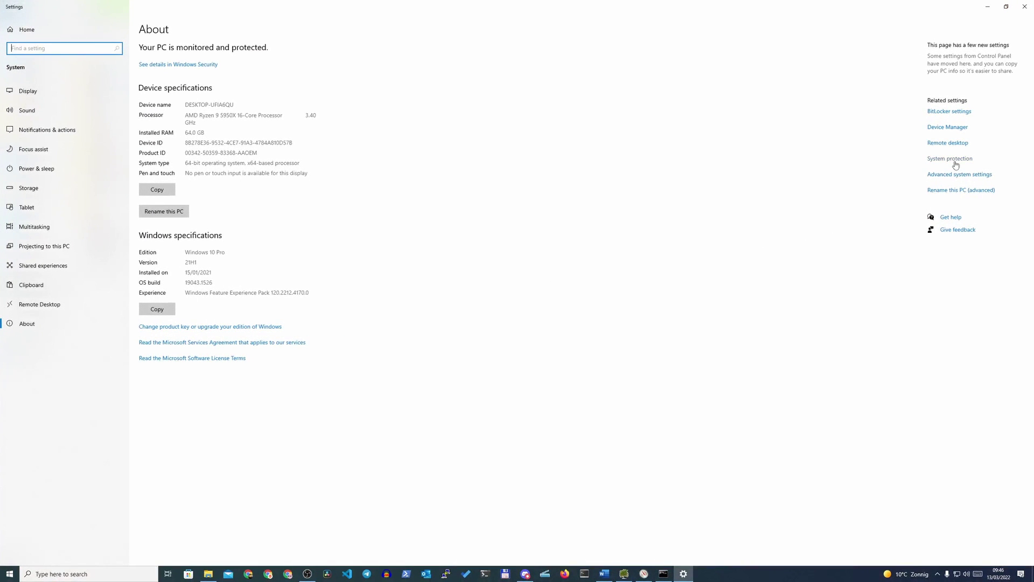
{"action": "left_click", "coordinate": [959, 175]}
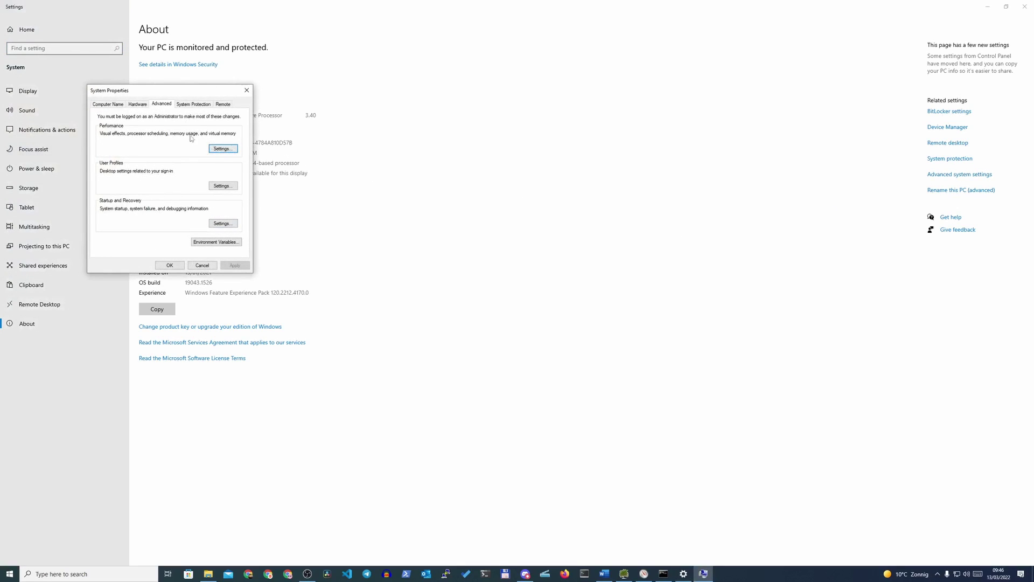
Step: Open the advanced Performance Options from System Properties and bring up the Virtual Memory settings
{"action": "left_click", "coordinate": [108, 104]}
{"action": "left_click", "coordinate": [164, 105]}
{"action": "left_click", "coordinate": [222, 150]}
{"action": "left_click_drag", "start_coordinate": [215, 121], "coordinate": [304, 132]}
{"action": "left_click", "coordinate": [235, 145]}
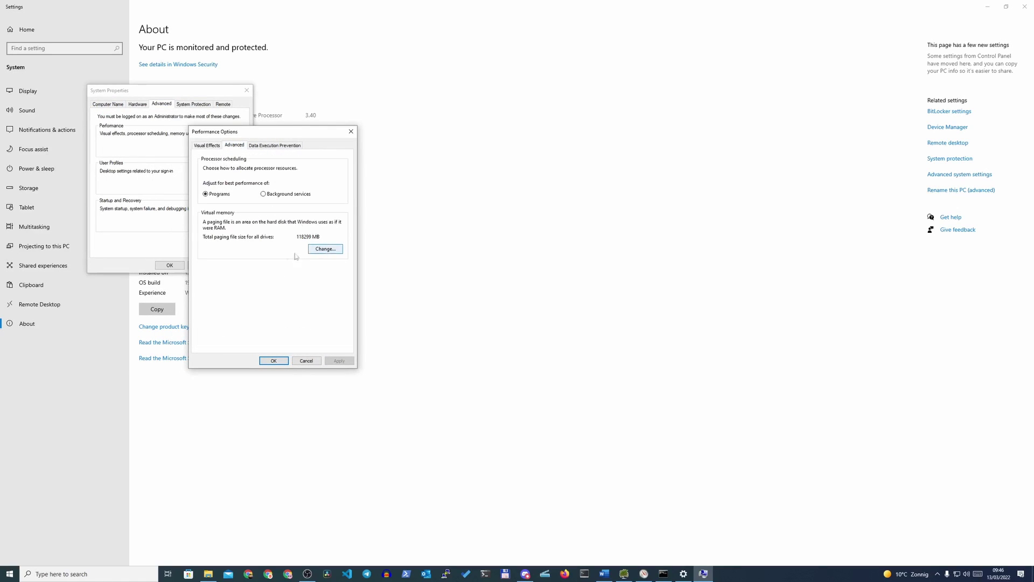
{"action": "left_click", "coordinate": [334, 250]}
{"action": "left_click", "coordinate": [326, 249]}
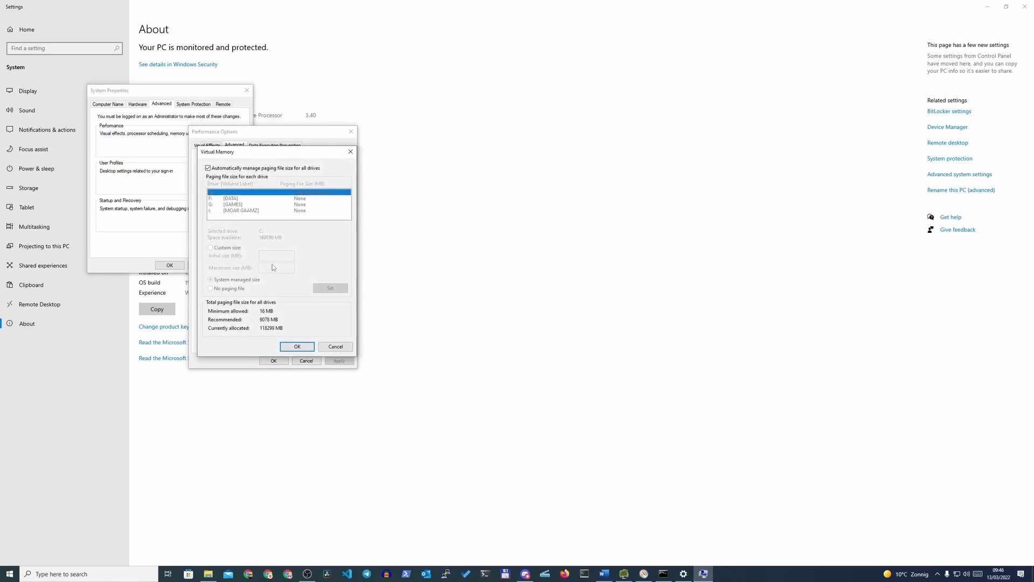
Step: Turn off automatic paging file management and enter a custom size for drive C: of 1024 MB initial and 8096 MB maximum
{"action": "left_click", "coordinate": [227, 170]}
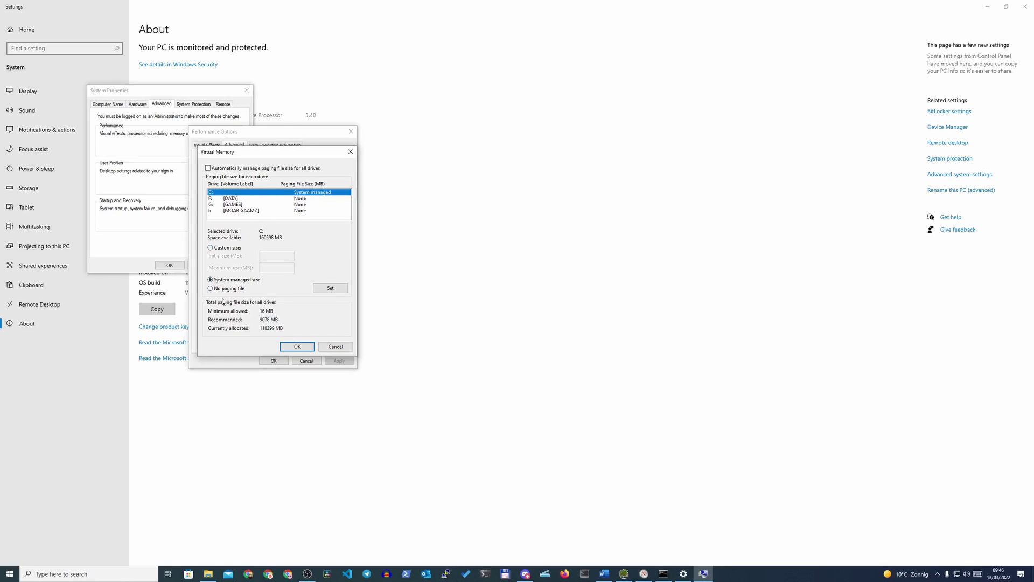
{"action": "left_click", "coordinate": [232, 250]}
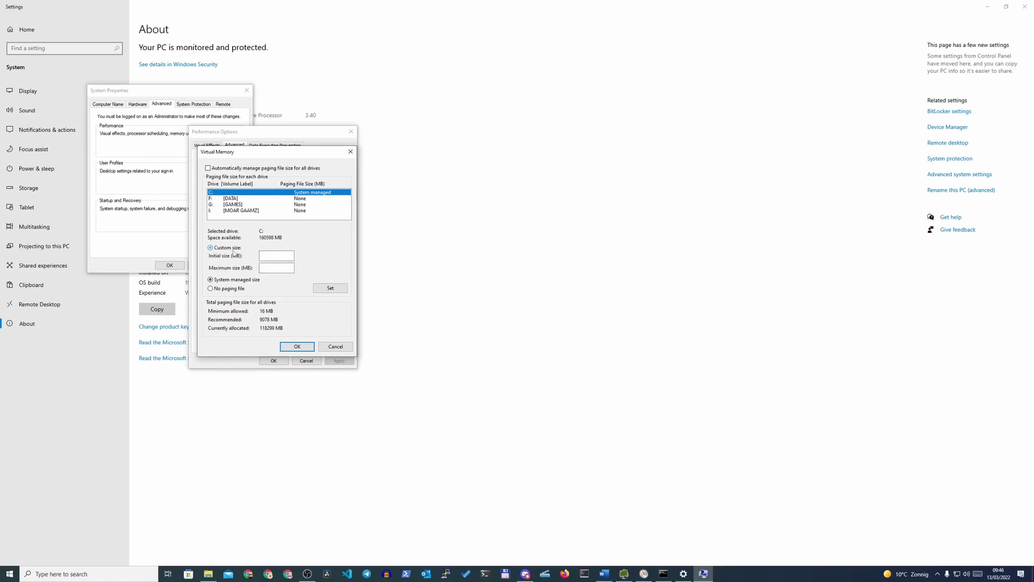
{"action": "left_click", "coordinate": [273, 256]}
{"action": "type", "text": "1024"}
{"action": "left_click", "coordinate": [272, 268]}
{"action": "type", "text": "8096"}
{"action": "left_click", "coordinate": [286, 256]}
Step: Confirm the Virtual Memory dialog and its notice, apply the Performance Options, and close System Properties
{"action": "left_click", "coordinate": [297, 346]}
{"action": "left_click", "coordinate": [574, 315]}
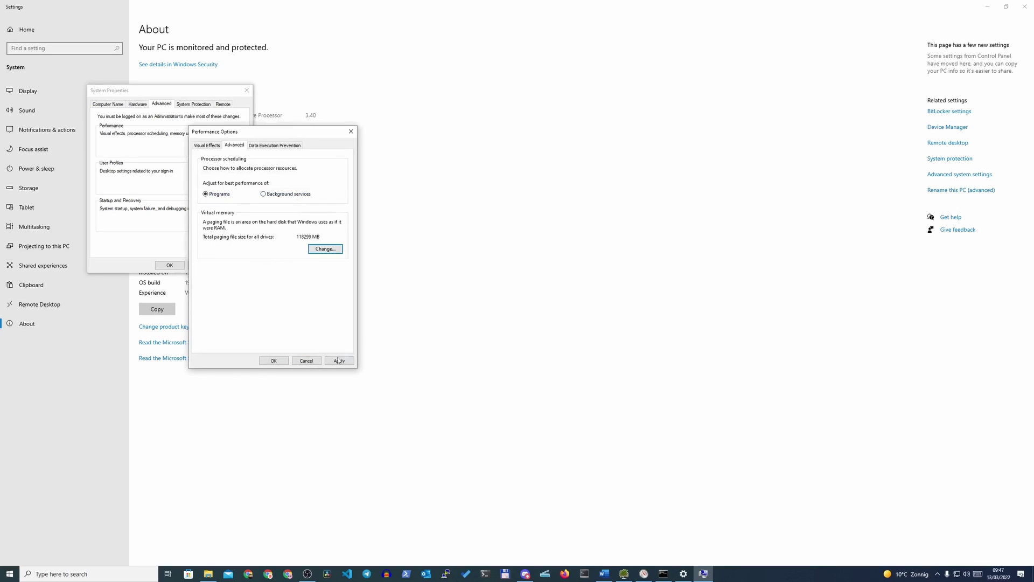
{"action": "left_click", "coordinate": [339, 360]}
{"action": "left_click", "coordinate": [275, 361]}
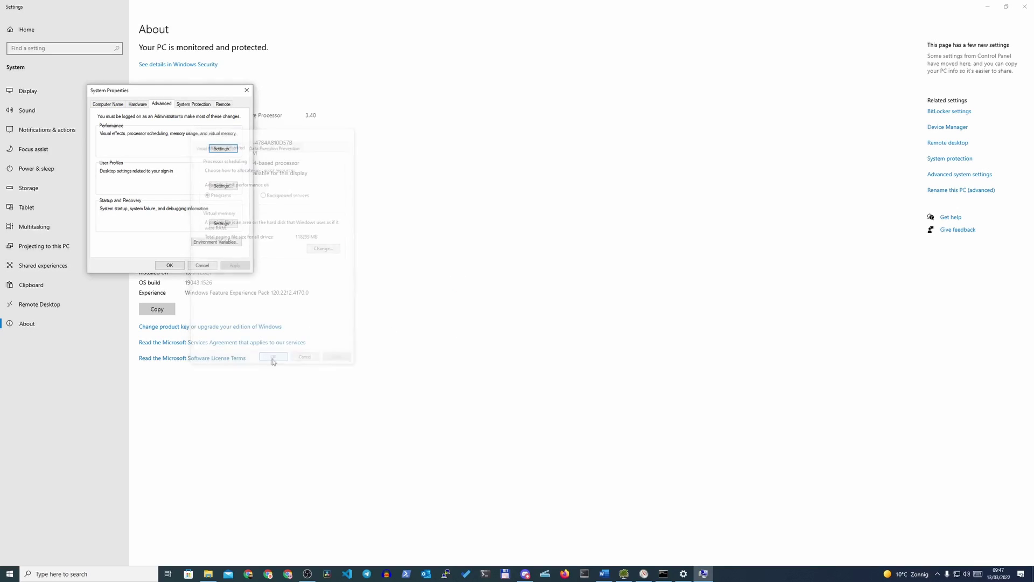
{"action": "left_click", "coordinate": [169, 264]}
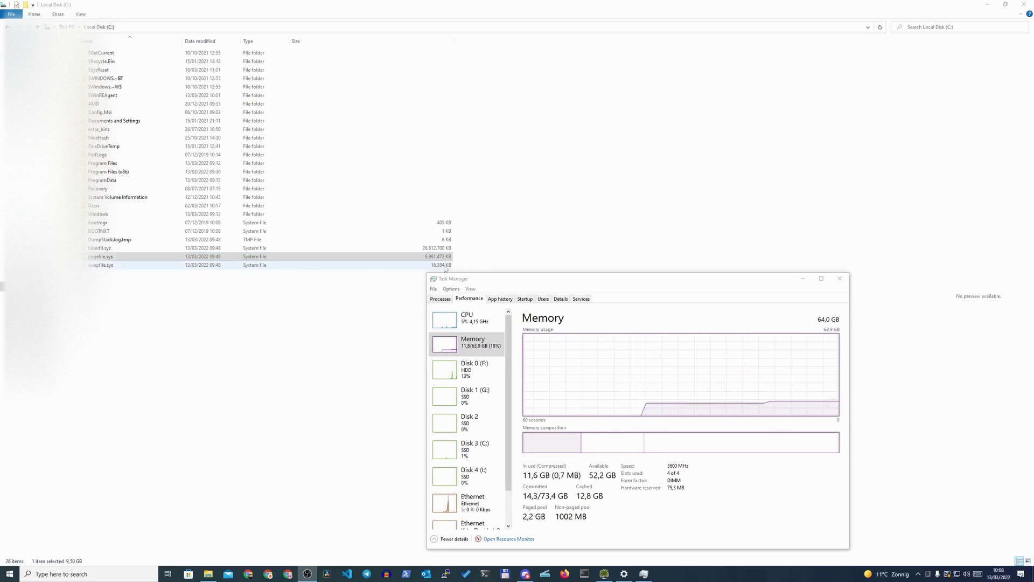
Step: Move Task Manager away from the C: file list to view memory usage beside the size of pagefile.sys
{"action": "left_click", "coordinate": [558, 282]}
{"action": "left_click_drag", "start_coordinate": [559, 282], "coordinate": [613, 210]}
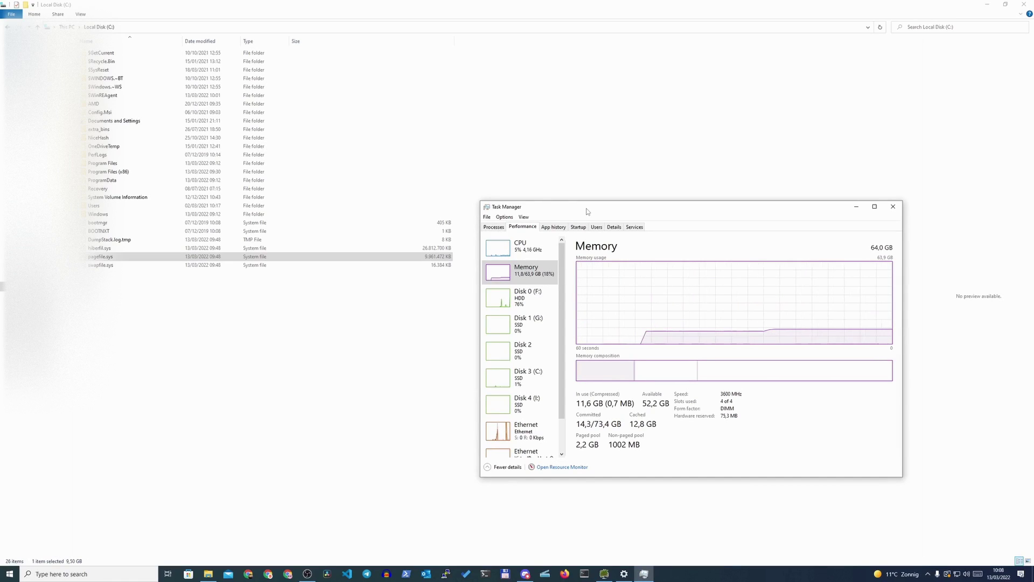
Step: Check pagefile.sys in the C: file list and the memory usage of SearchApp.exe in Resource Monitor
{"action": "left_click", "coordinate": [438, 258]}
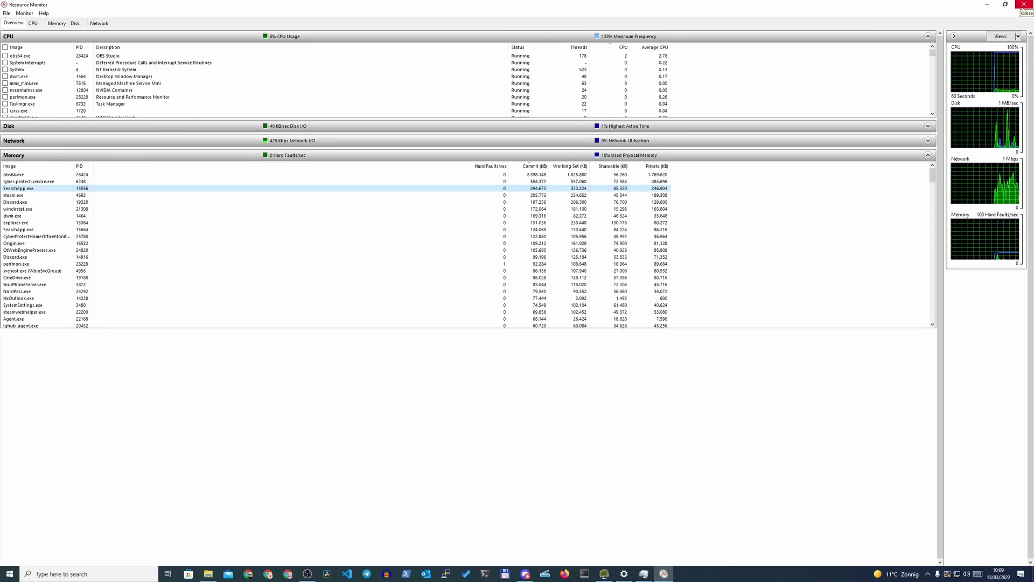
{"action": "left_click", "coordinate": [367, 181]}
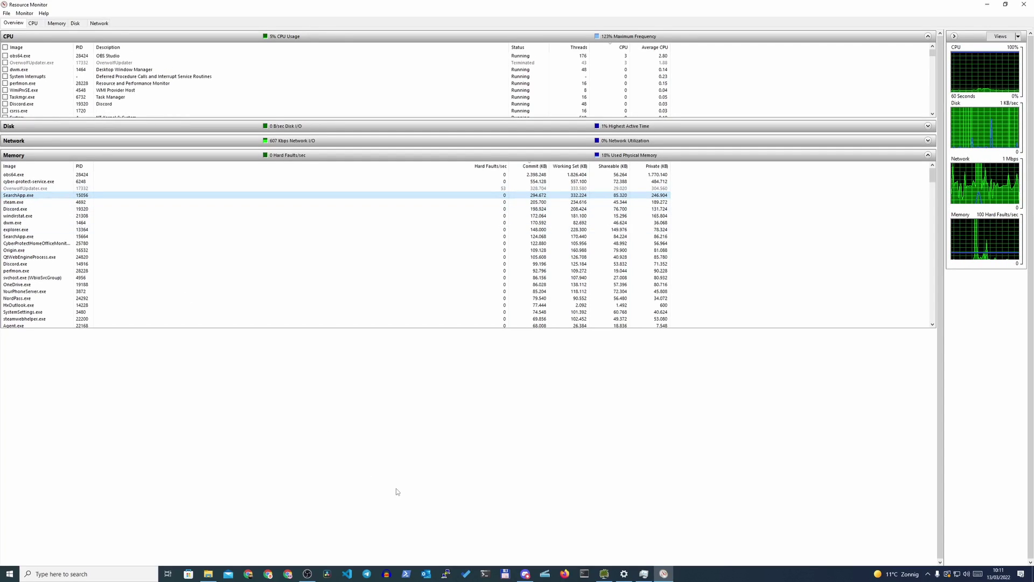
Step: Switch to the Settings app, maximize its window, and open the About page of the System settings
{"action": "left_click", "coordinate": [625, 574]}
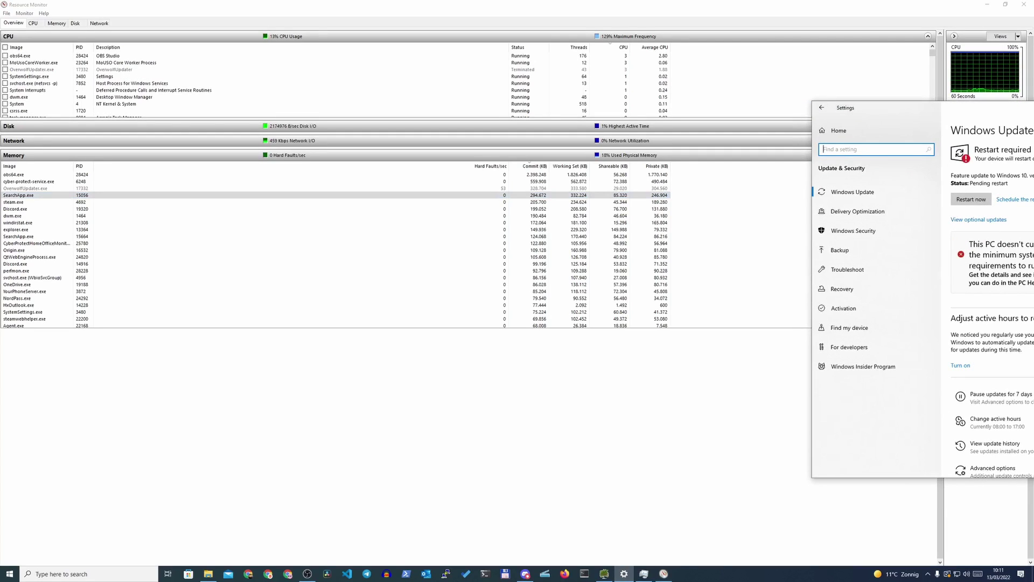
{"action": "left_click_drag", "start_coordinate": [990, 108], "coordinate": [450, 0]}
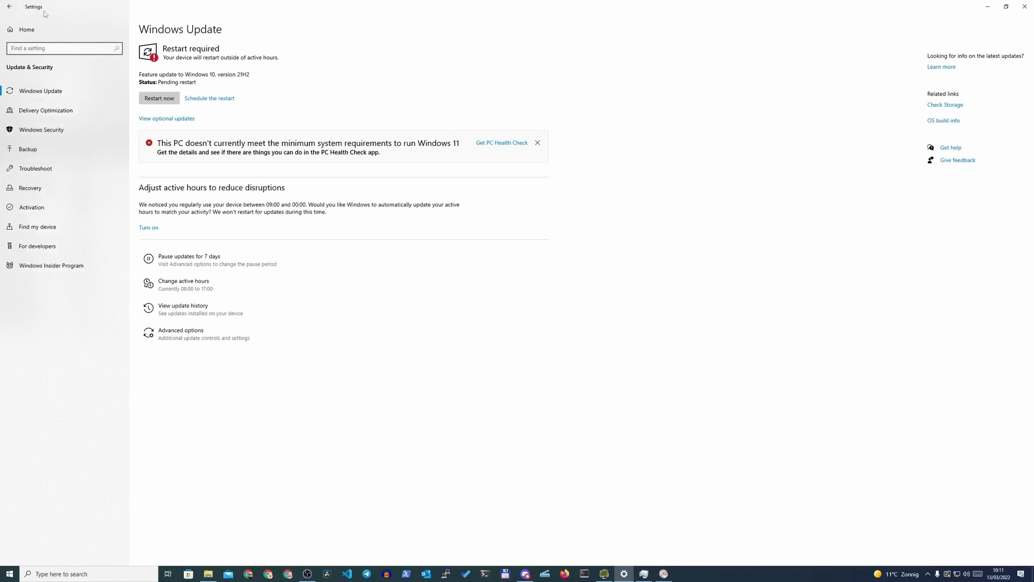
{"action": "left_click", "coordinate": [13, 8]}
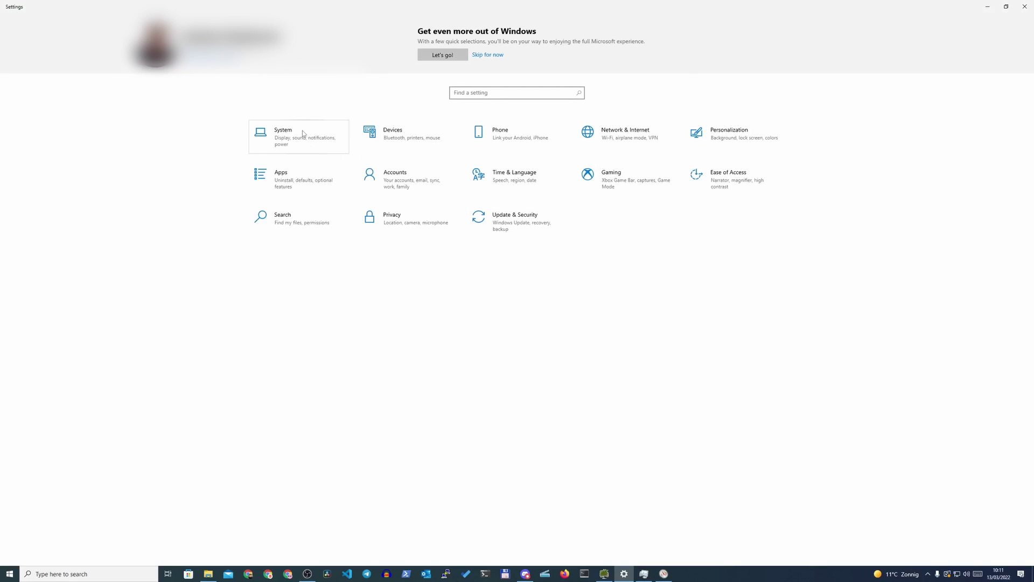
{"action": "left_click", "coordinate": [304, 133]}
{"action": "left_click", "coordinate": [27, 323]}
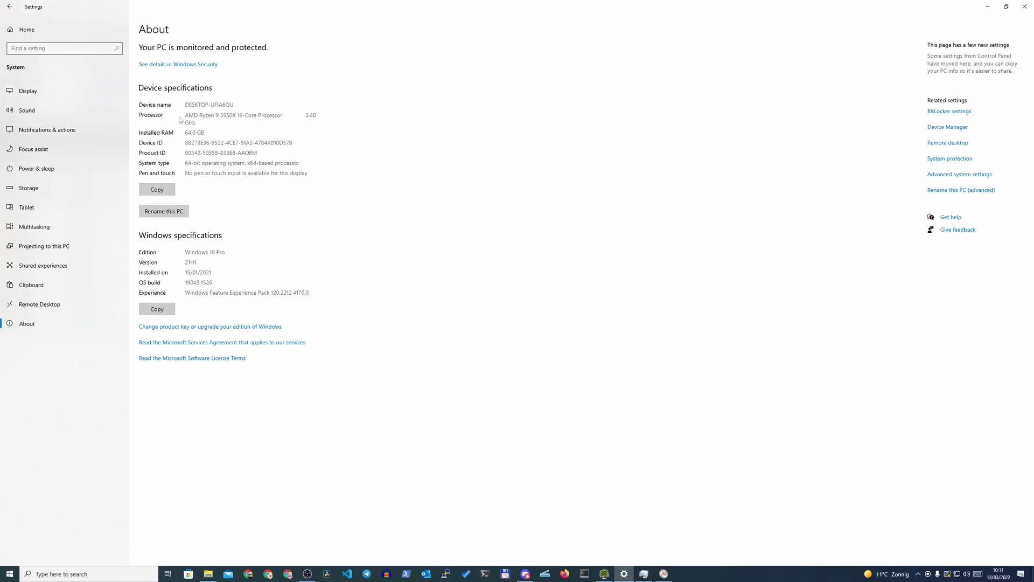
Step: Examine the Windows edition, version and installation date listed under Windows specifications
{"action": "mouse_move", "coordinate": [187, 261]}
{"action": "left_mouse_down"}
{"action": "mouse_move", "coordinate": [225, 253]}
{"action": "mouse_move", "coordinate": [201, 263]}
{"action": "left_mouse_up"}
{"action": "left_click", "coordinate": [205, 264]}
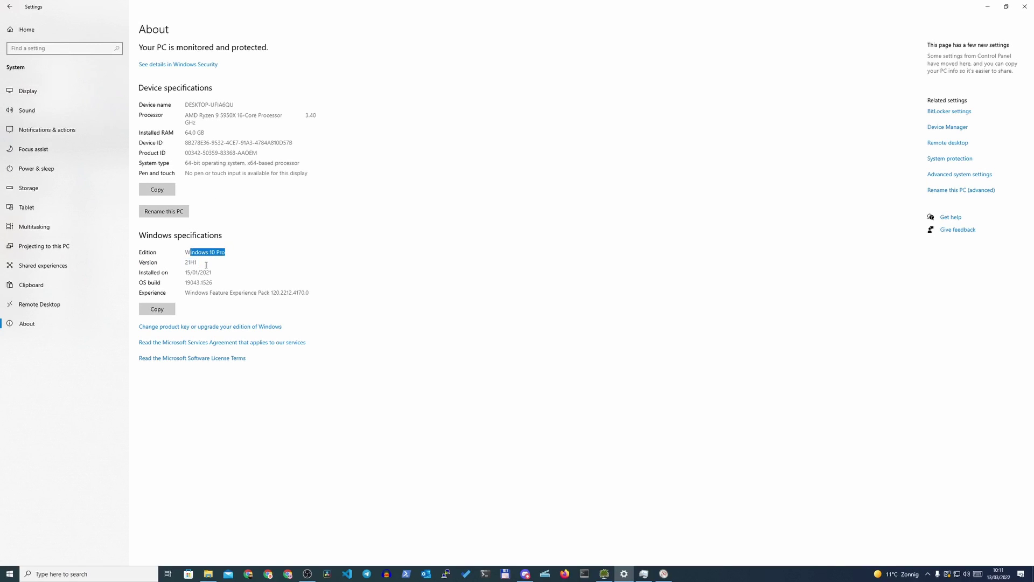
{"action": "left_click", "coordinate": [218, 254]}
{"action": "left_click_drag", "start_coordinate": [187, 261], "coordinate": [201, 264]}
{"action": "left_click", "coordinate": [196, 265]}
{"action": "left_click_drag", "start_coordinate": [185, 261], "coordinate": [201, 265]}
{"action": "left_click", "coordinate": [201, 269]}
{"action": "left_click_drag", "start_coordinate": [187, 262], "coordinate": [199, 262]}
{"action": "left_click", "coordinate": [207, 266]}
{"action": "left_click_drag", "start_coordinate": [186, 273], "coordinate": [212, 273]}
{"action": "left_click", "coordinate": [221, 271]}
{"action": "left_click_drag", "start_coordinate": [185, 252], "coordinate": [227, 255]}
{"action": "left_click", "coordinate": [186, 255]}
{"action": "left_click_drag", "start_coordinate": [186, 252], "coordinate": [226, 252]}
{"action": "left_click", "coordinate": [229, 250]}
{"action": "left_click_drag", "start_coordinate": [187, 263], "coordinate": [197, 265]}
{"action": "left_click", "coordinate": [187, 272]}
{"action": "left_click_drag", "start_coordinate": [185, 263], "coordinate": [199, 264]}
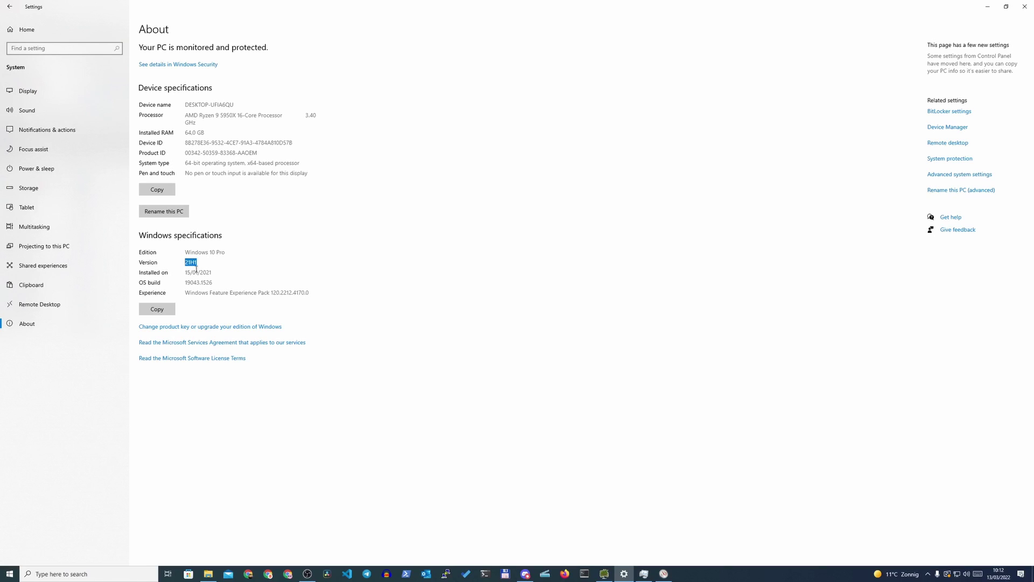
{"action": "double_click", "coordinate": [220, 252]}
{"action": "left_click", "coordinate": [221, 252]}
{"action": "left_click", "coordinate": [190, 263]}
{"action": "left_click_drag", "start_coordinate": [208, 253], "coordinate": [229, 261]}
{"action": "left_click", "coordinate": [229, 261]}
{"action": "left_click_drag", "start_coordinate": [186, 252], "coordinate": [227, 252]}
{"action": "left_click", "coordinate": [226, 252]}
{"action": "double_click", "coordinate": [217, 252]}
{"action": "left_click", "coordinate": [243, 255]}
{"action": "left_click_drag", "start_coordinate": [186, 264], "coordinate": [199, 265]}
Step: Return to the Windows Update page and dismiss the notice about Windows 11 minimum system requirements
{"action": "left_click", "coordinate": [9, 7]}
{"action": "left_click", "coordinate": [565, 221]}
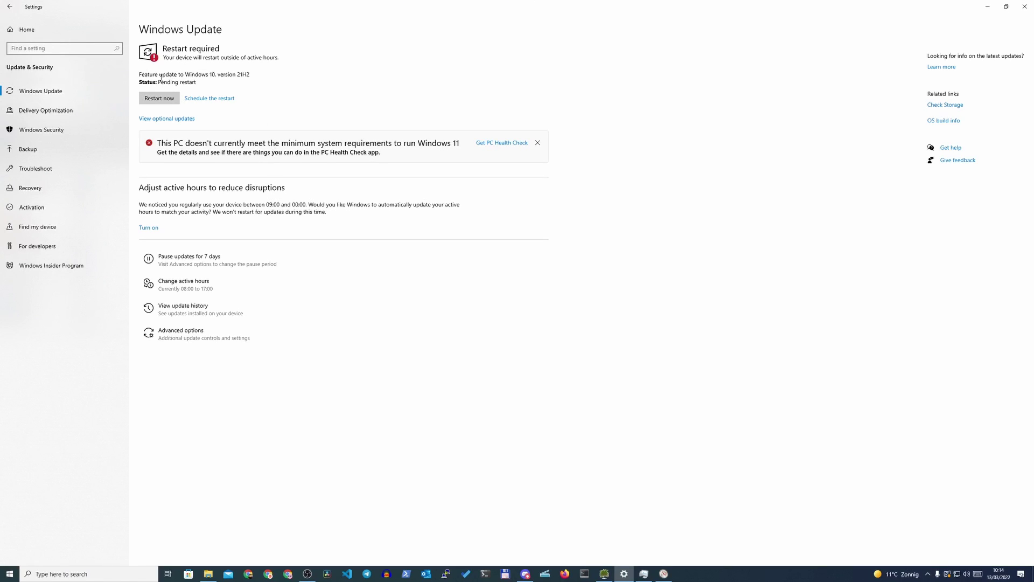
{"action": "left_click_drag", "start_coordinate": [144, 75], "coordinate": [250, 79]}
{"action": "left_click", "coordinate": [538, 143]}
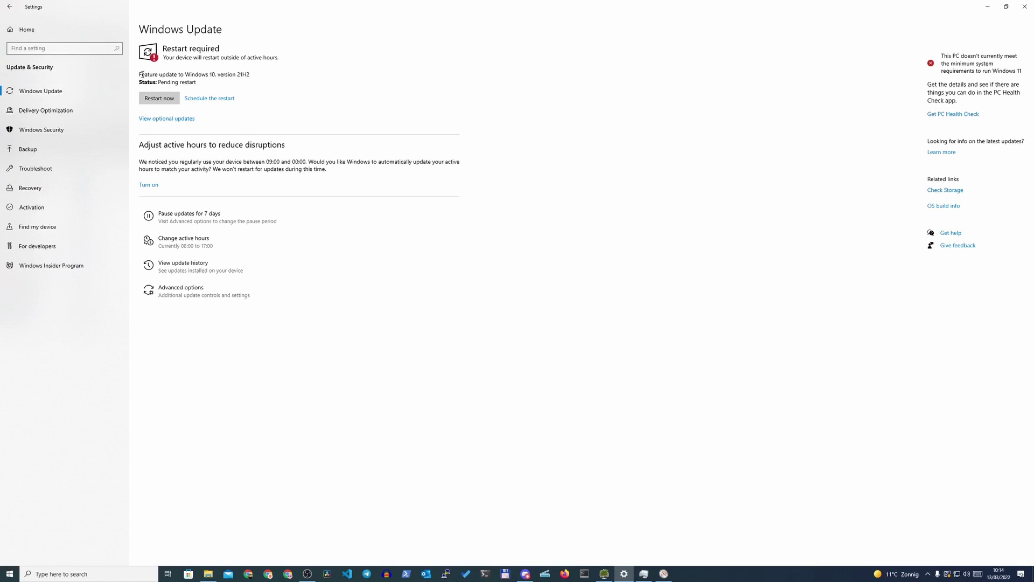
Step: Examine the name and version of the feature update pending restart, then leave the Settings window
{"action": "left_click_drag", "start_coordinate": [238, 73], "coordinate": [253, 74]}
{"action": "left_click", "coordinate": [269, 80]}
{"action": "left_click_drag", "start_coordinate": [187, 74], "coordinate": [252, 78]}
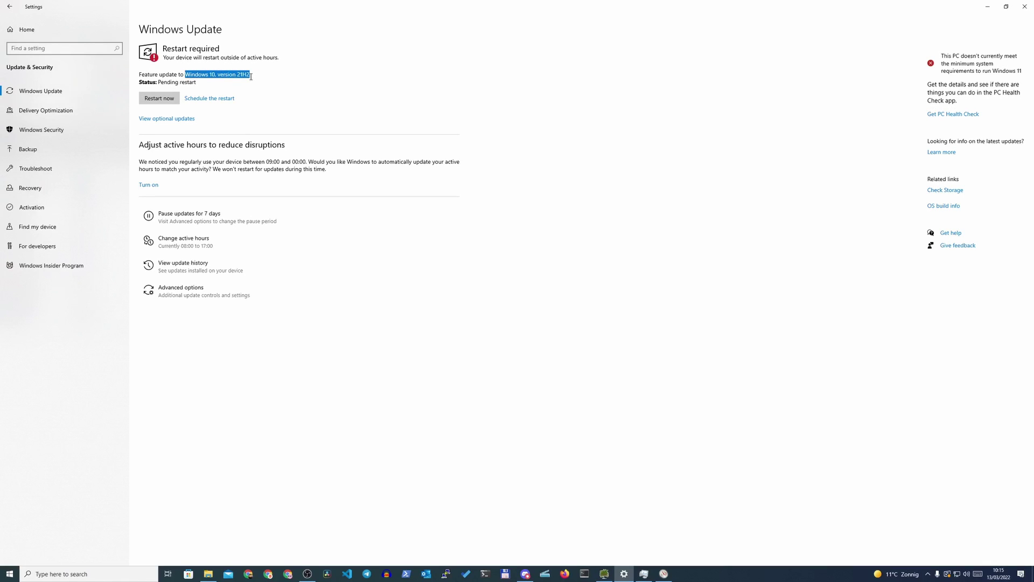
{"action": "left_click", "coordinate": [242, 75]}
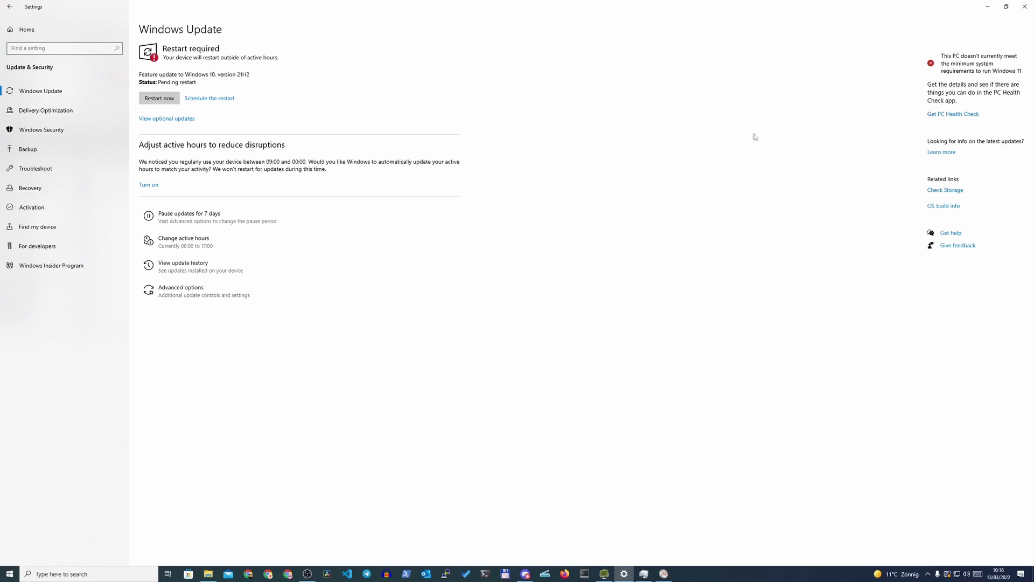
{"action": "key", "text": "alt+Tab"}
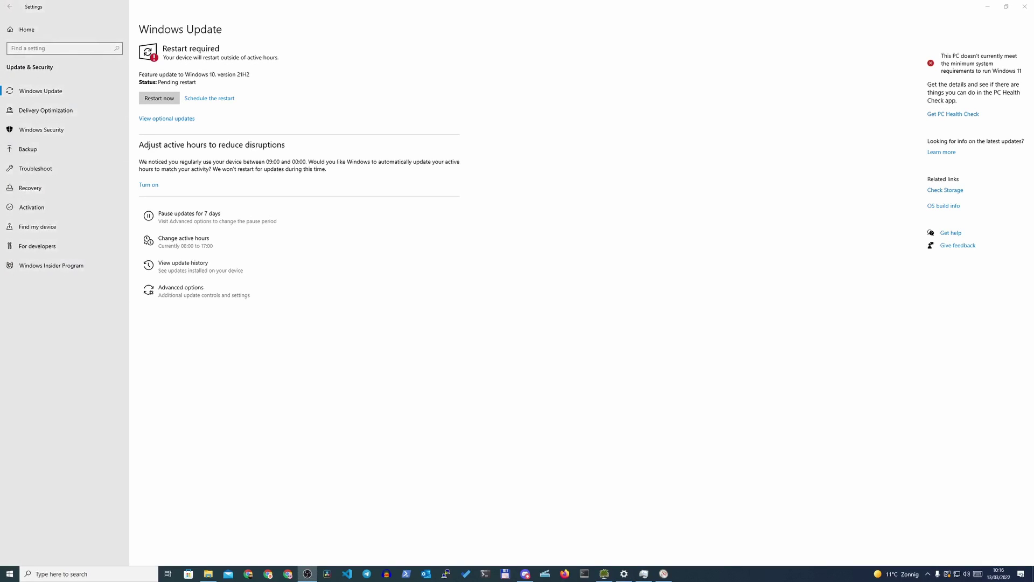